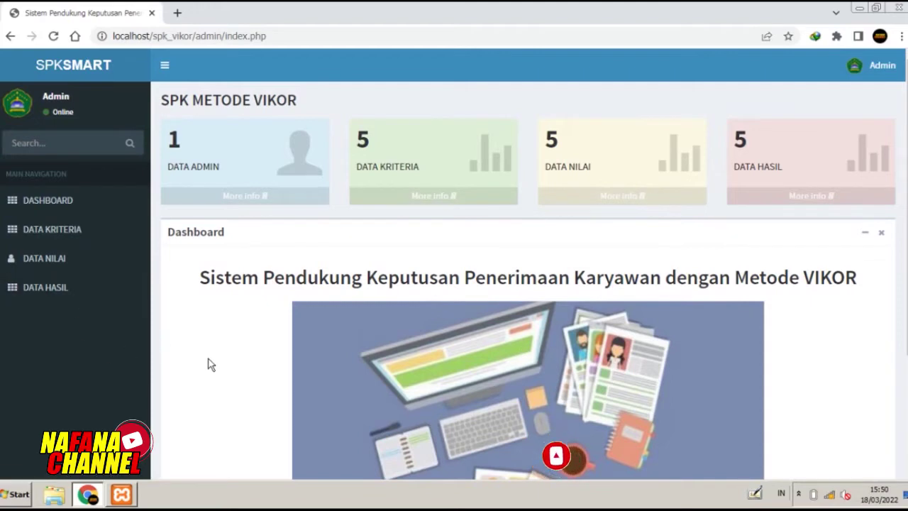
Rename the Pengalaman Kerja criterion to Pengalaman Kerja1, set its weight to 4, save it, and check its column in the employee score data
{"action": "left_click", "coordinate": [88, 237]}
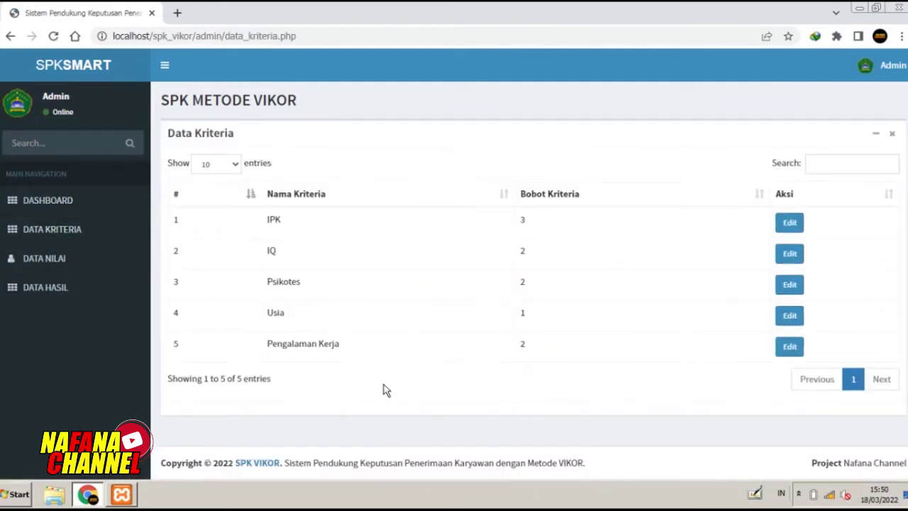
{"action": "left_click", "coordinate": [789, 347]}
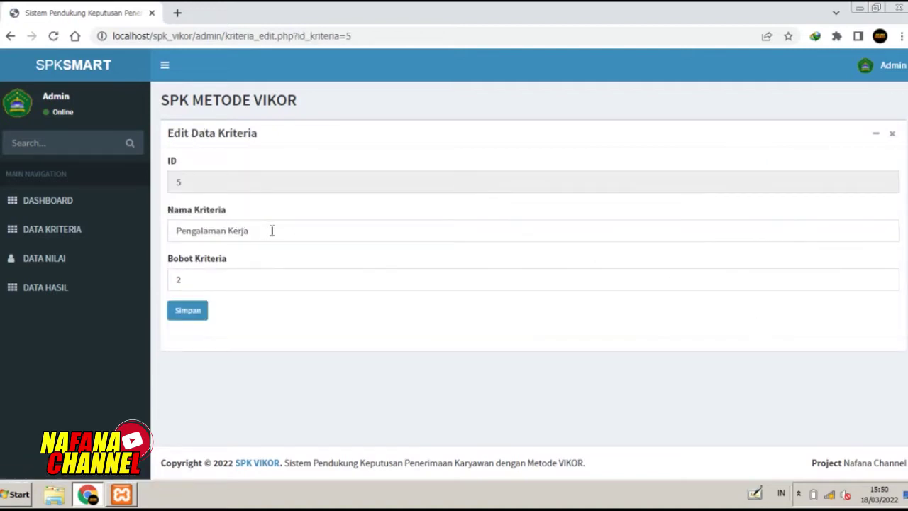
{"action": "left_click", "coordinate": [272, 230]}
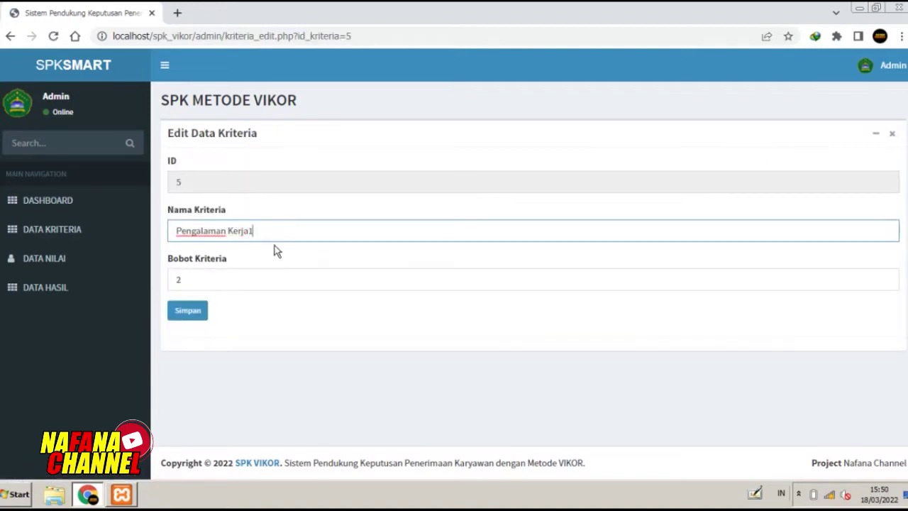
{"action": "left_click", "coordinate": [266, 278]}
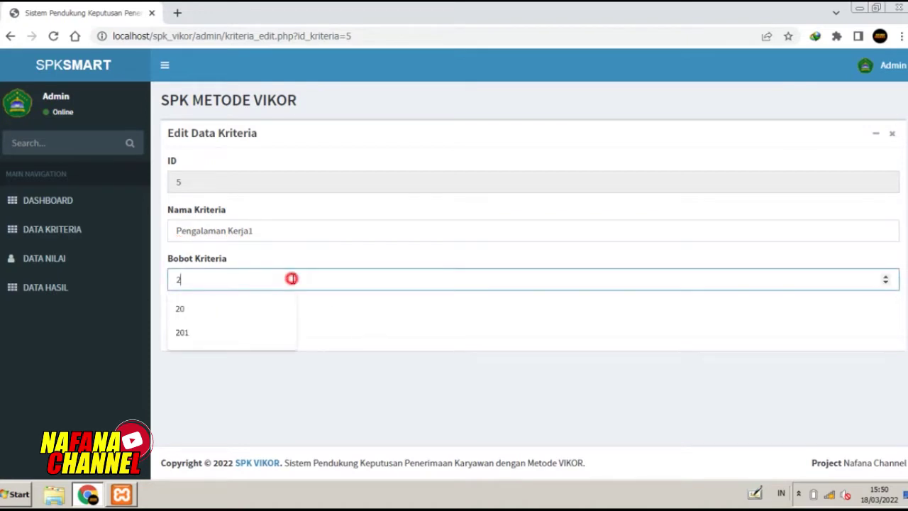
{"action": "double_click", "coordinate": [291, 278]}
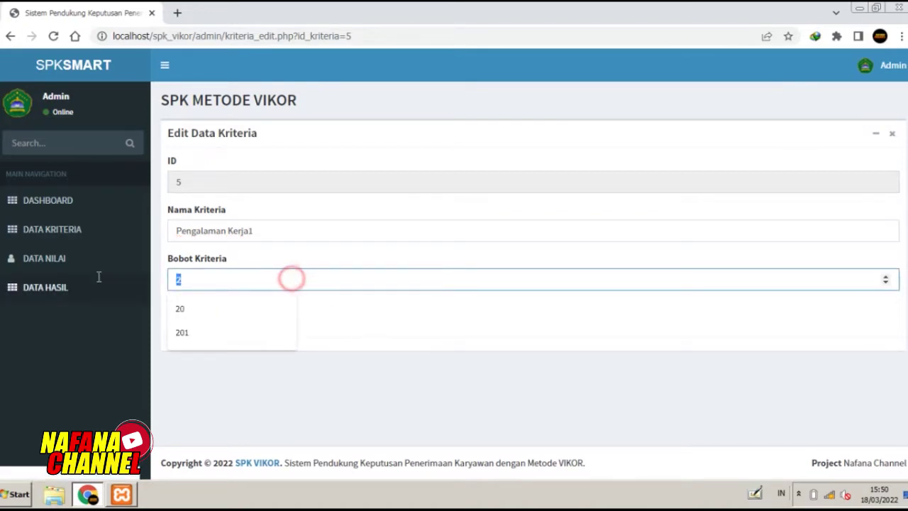
{"action": "type", "text": "4"}
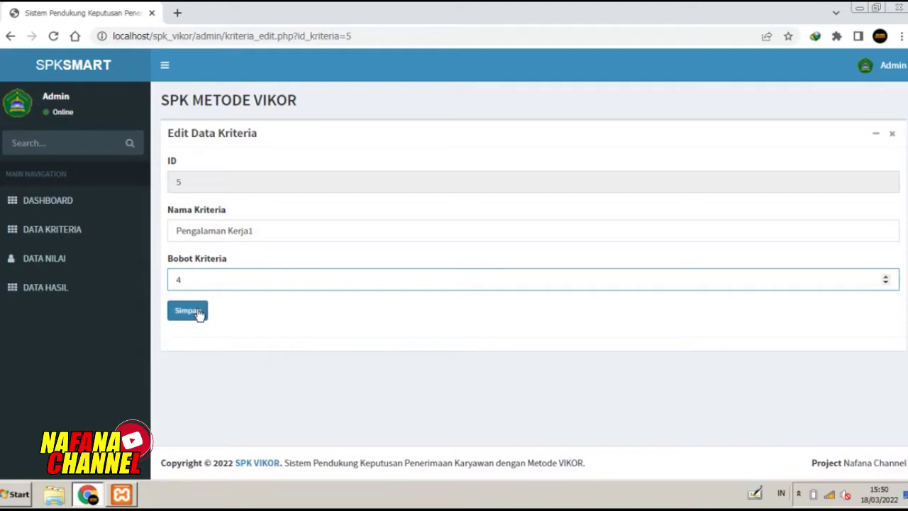
{"action": "left_click", "coordinate": [198, 312]}
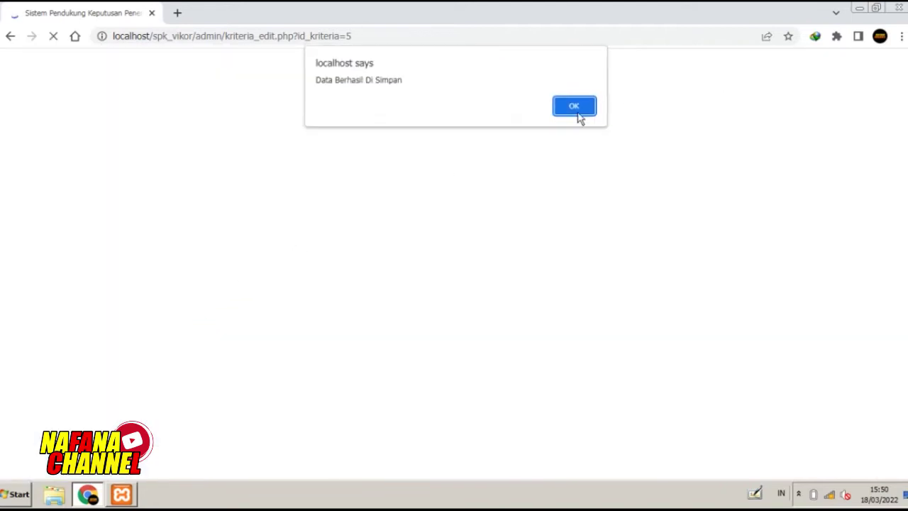
{"action": "left_click", "coordinate": [576, 112]}
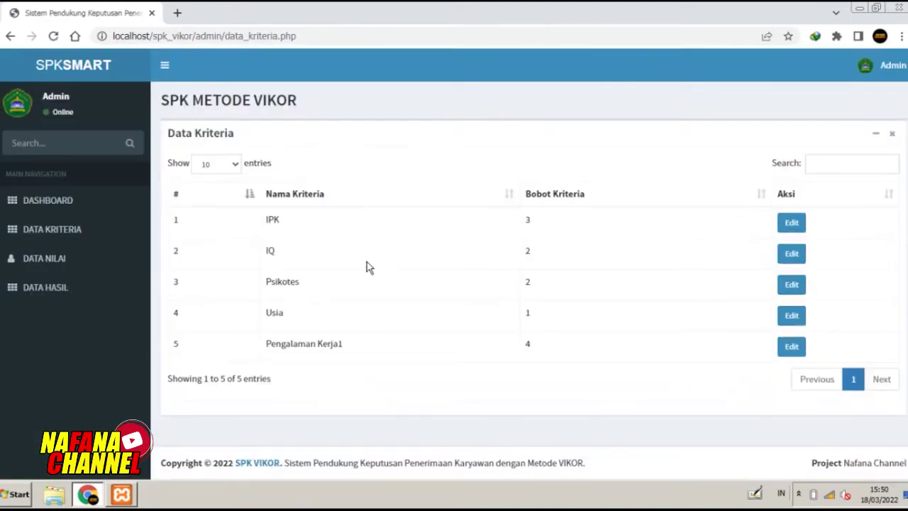
{"action": "left_click", "coordinate": [80, 259]}
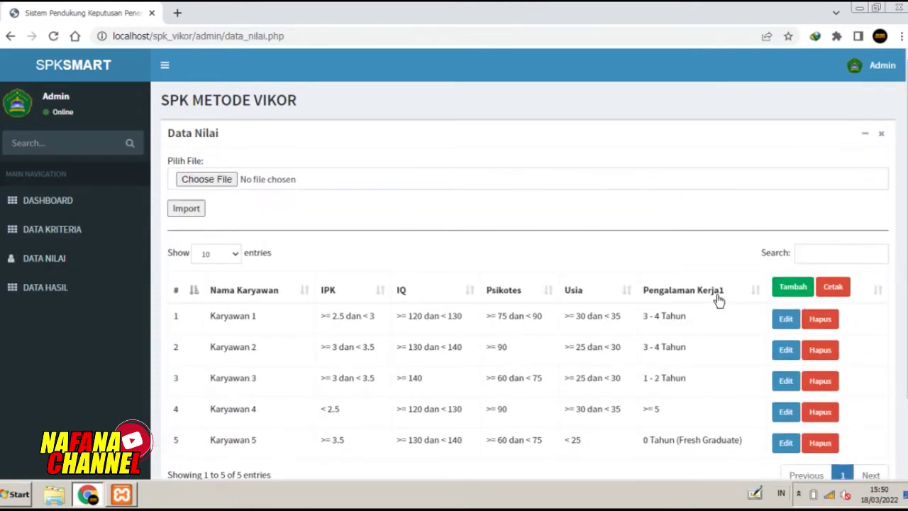
Edit the fifth criterion again, setting its name to Pengalaman Kerja and its weight to 2, and save it
{"action": "left_click", "coordinate": [79, 230]}
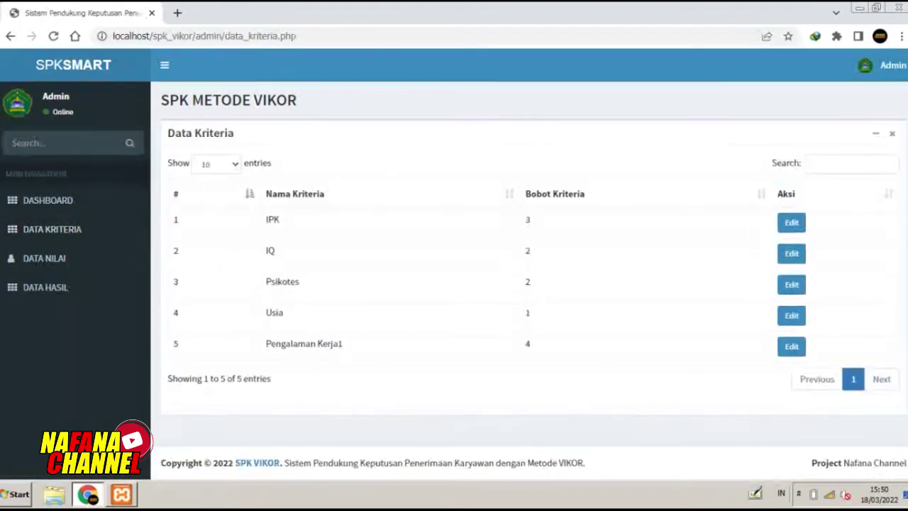
{"action": "left_click", "coordinate": [795, 347]}
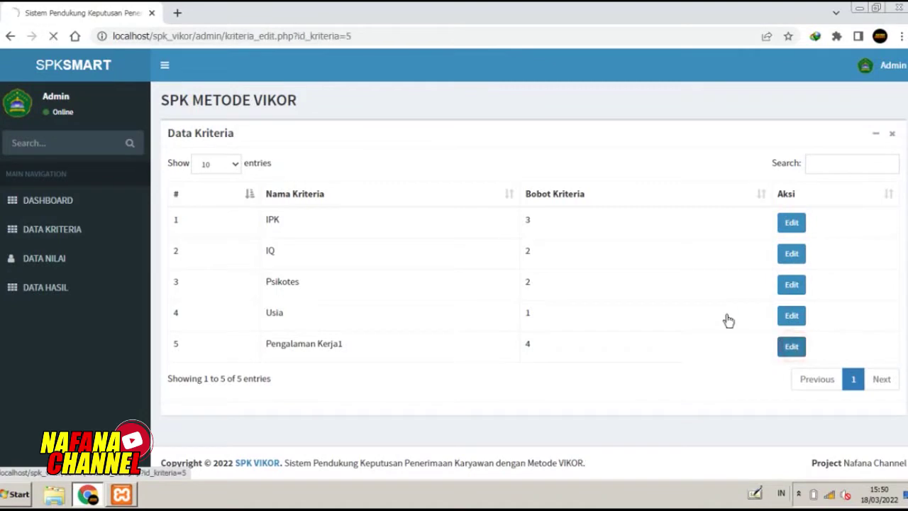
{"action": "left_click", "coordinate": [261, 231]}
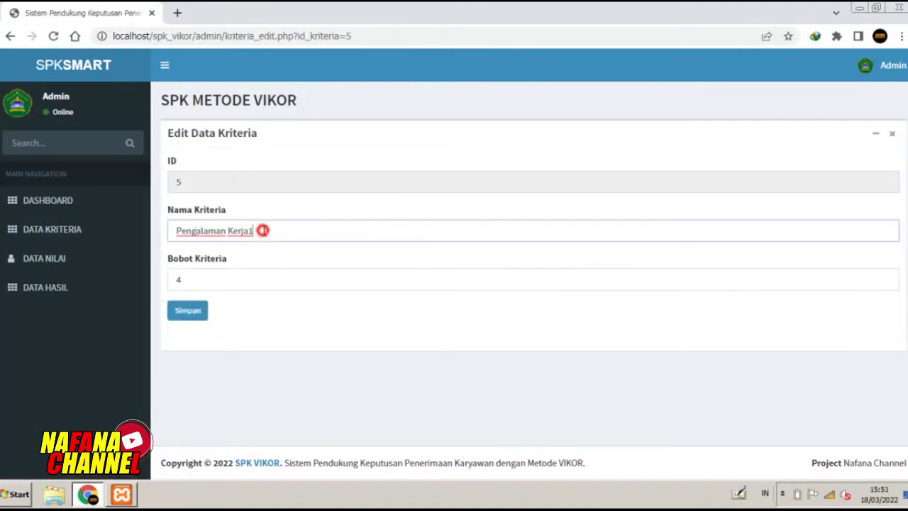
{"action": "key", "text": "BackSpace"}
{"action": "left_click", "coordinate": [201, 283]}
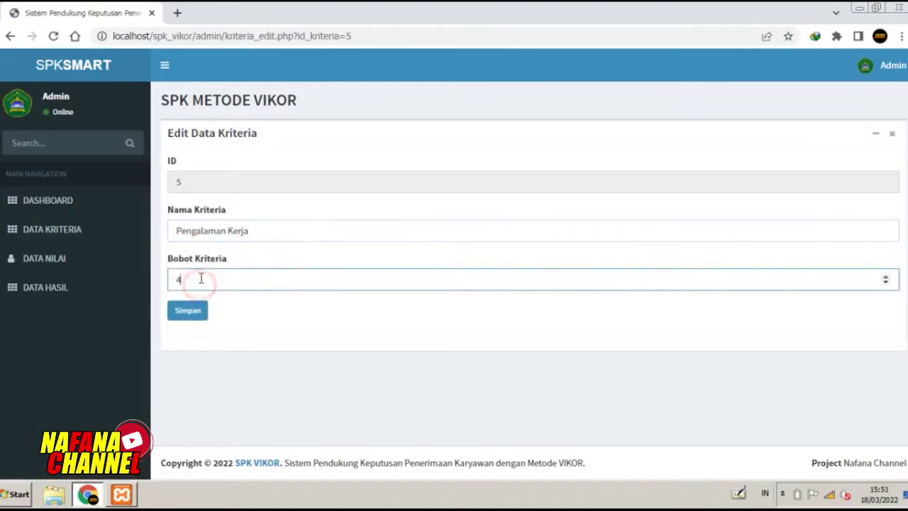
{"action": "key", "text": "BackSpace"}
{"action": "type", "text": "2"}
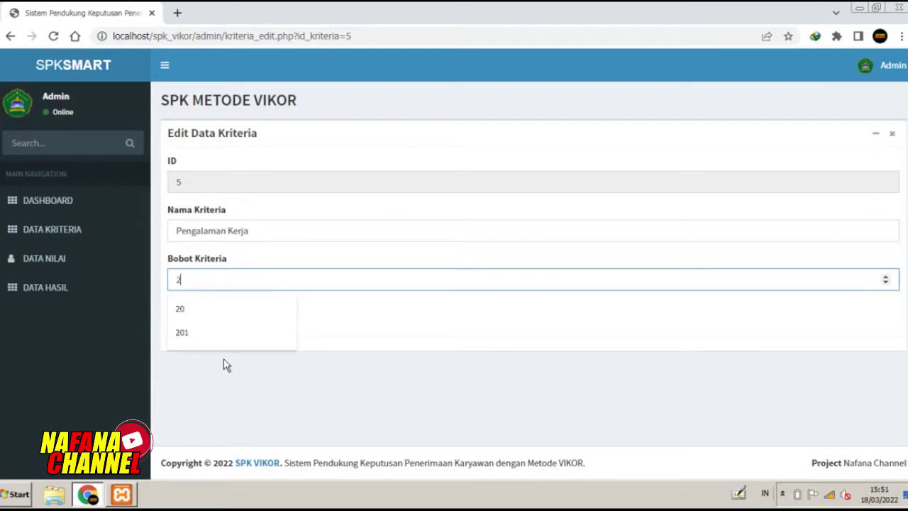
{"action": "left_click", "coordinate": [223, 358]}
{"action": "left_click", "coordinate": [194, 313]}
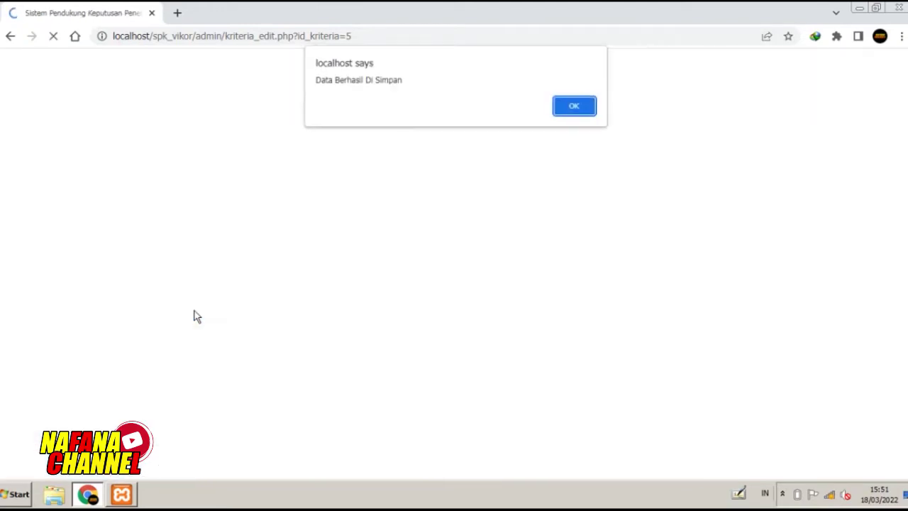
{"action": "left_click", "coordinate": [590, 105]}
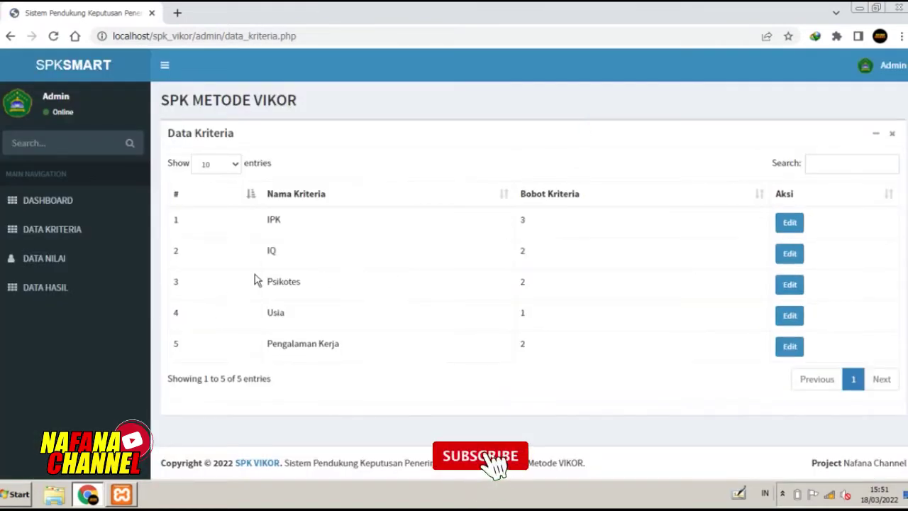
In the employee score data, start a new record with the employee name Nafana Channel
{"action": "left_click", "coordinate": [63, 268]}
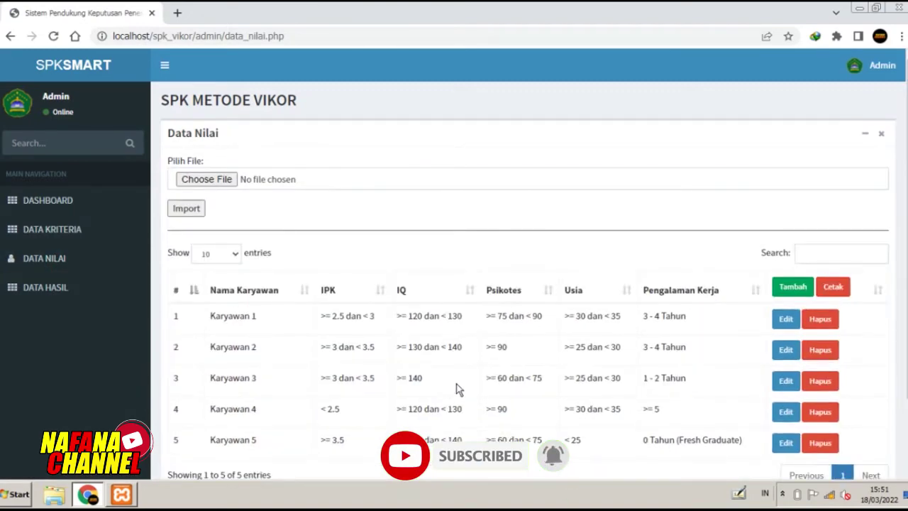
{"action": "scroll", "coordinate": [456, 390], "scroll_direction": "down", "scroll_amount": 3}
{"action": "scroll", "coordinate": [456, 389], "scroll_direction": "up", "scroll_amount": 1}
{"action": "scroll", "coordinate": [453, 383], "scroll_direction": "down", "scroll_amount": 1}
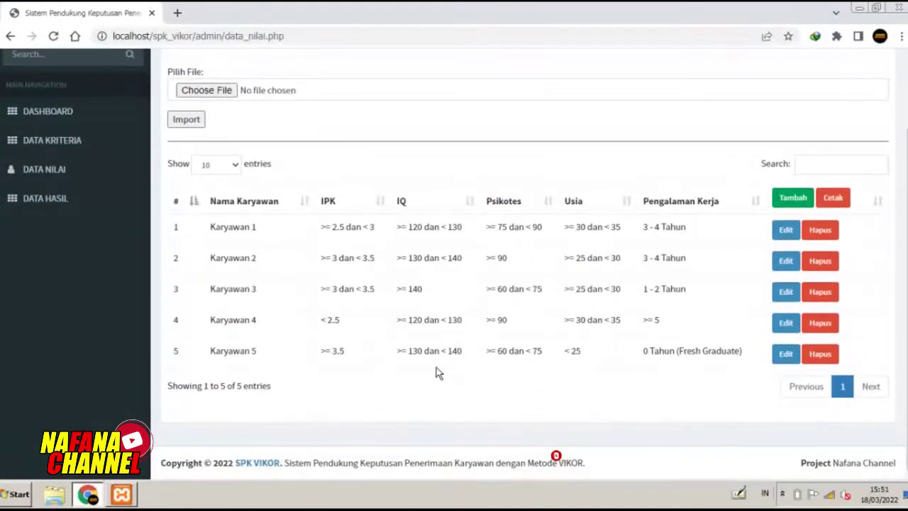
{"action": "left_click", "coordinate": [790, 198]}
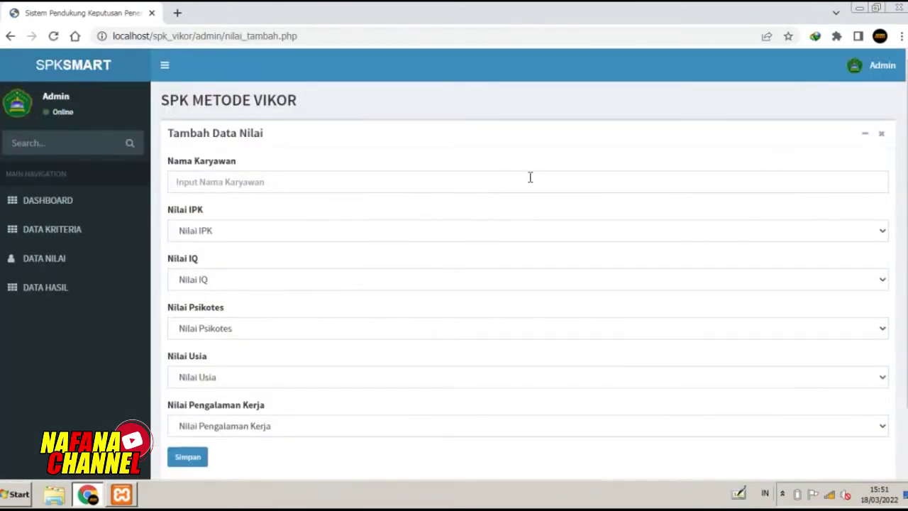
{"action": "left_click", "coordinate": [529, 177]}
{"action": "type", "text": "Nafana Channel"}
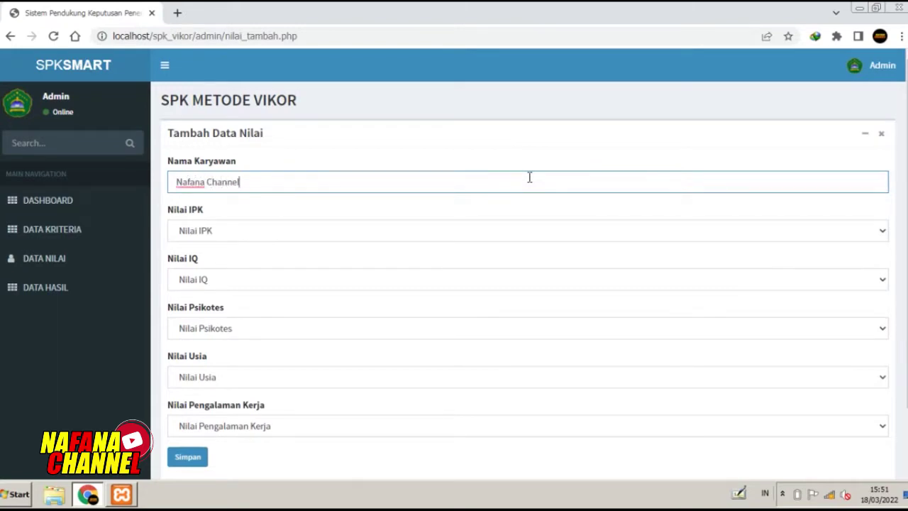
Set the new record's Nilai IPK to < 2.5, Nilai IQ to < 120 and Nilai Psikotes to < 60
{"action": "left_click", "coordinate": [274, 228]}
{"action": "left_click", "coordinate": [285, 261]}
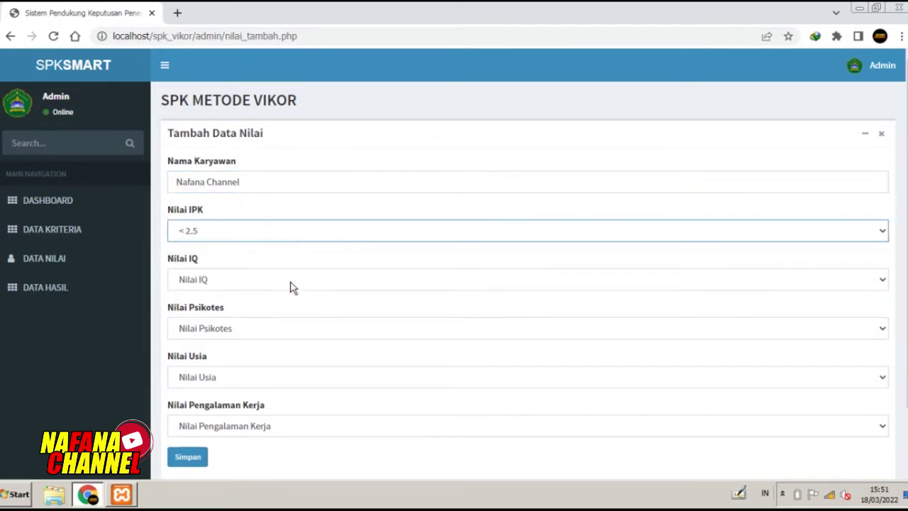
{"action": "left_click", "coordinate": [290, 282]}
{"action": "left_click", "coordinate": [292, 313]}
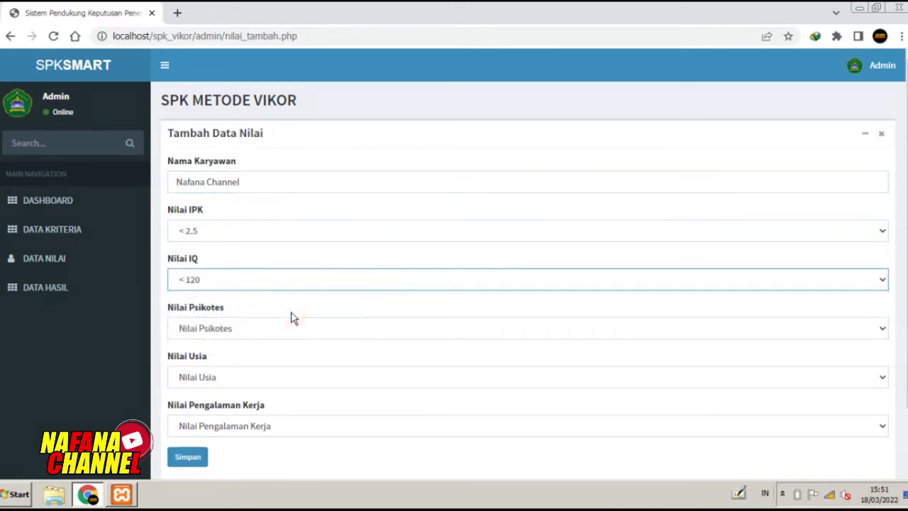
{"action": "left_click", "coordinate": [272, 331]}
{"action": "left_click", "coordinate": [267, 358]}
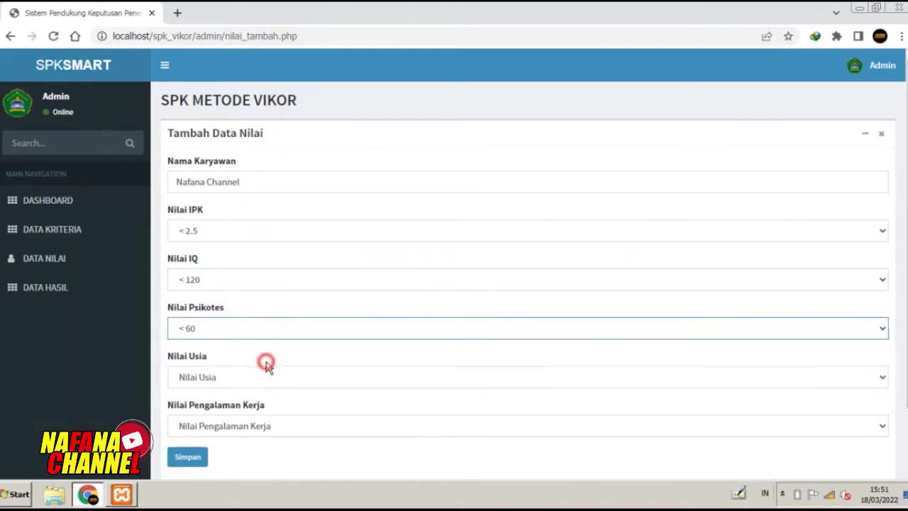
Set Nilai Usia to < 25 and Nilai Pengalaman Kerja to 0 Tahun (Fresh Graduate), and save the new record
{"action": "left_click", "coordinate": [291, 378]}
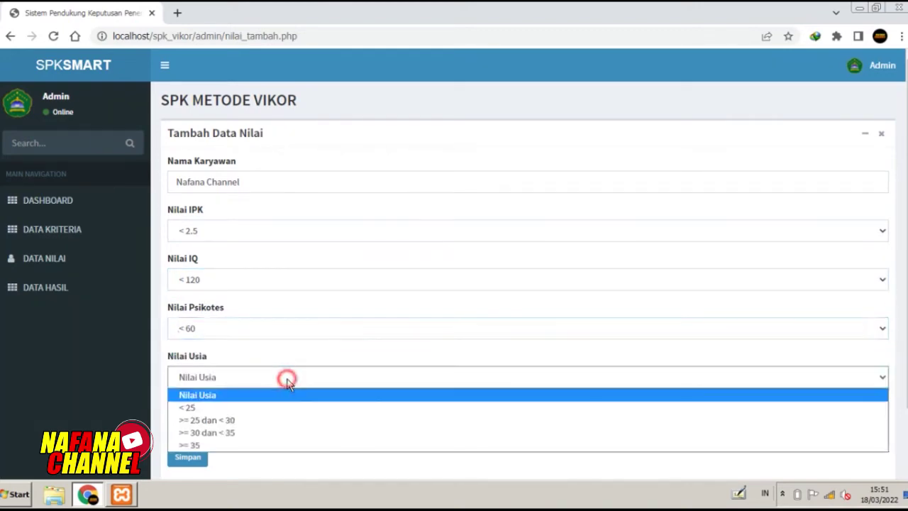
{"action": "left_click", "coordinate": [261, 408]}
{"action": "scroll", "coordinate": [286, 373], "scroll_direction": "down", "scroll_amount": 1}
{"action": "left_click", "coordinate": [270, 357]}
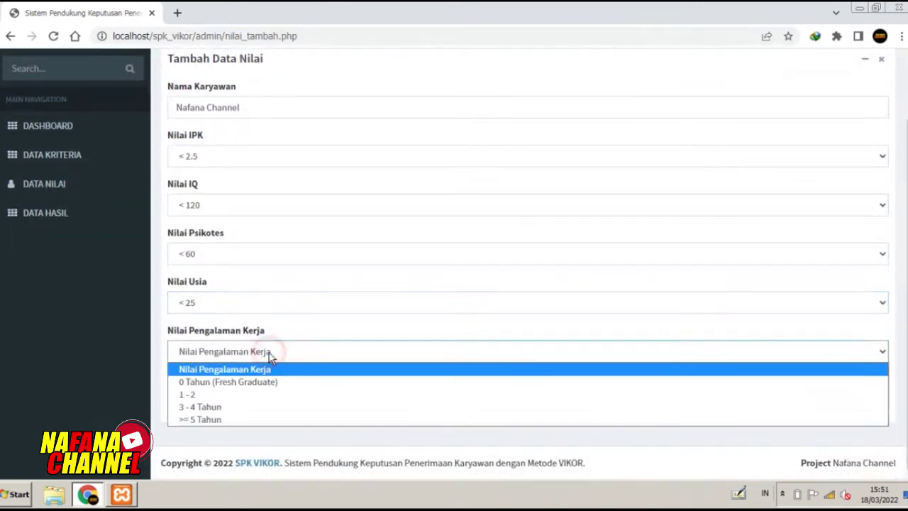
{"action": "left_click", "coordinate": [264, 383]}
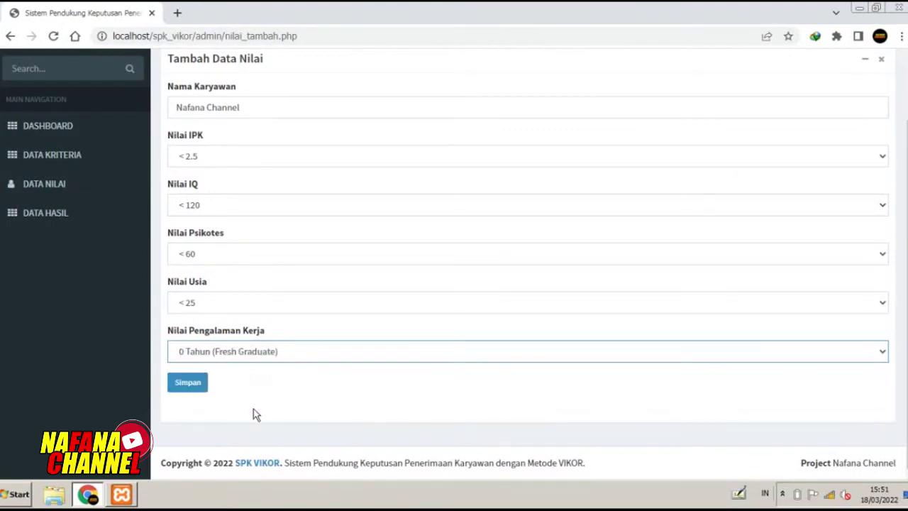
{"action": "left_click", "coordinate": [182, 384]}
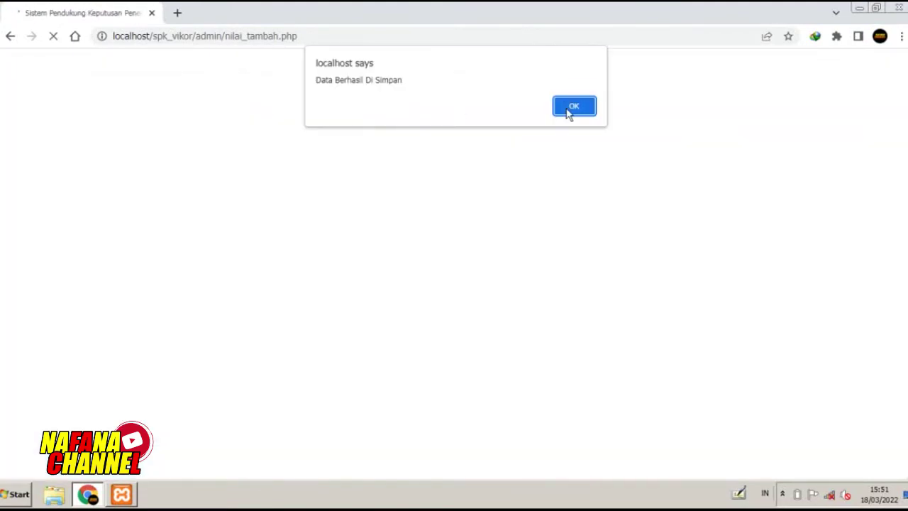
{"action": "left_click", "coordinate": [567, 111]}
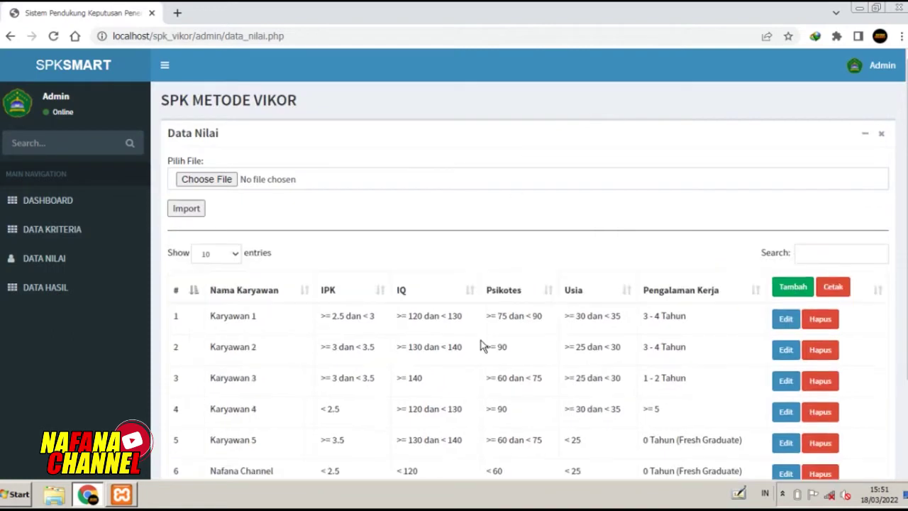
Edit the Nafana Channel record, setting Nilai IPK to >= 3 dan < 3.5 and Nilai IQ to >= 130 dan < 140
{"action": "scroll", "coordinate": [481, 346], "scroll_direction": "down", "scroll_amount": 3}
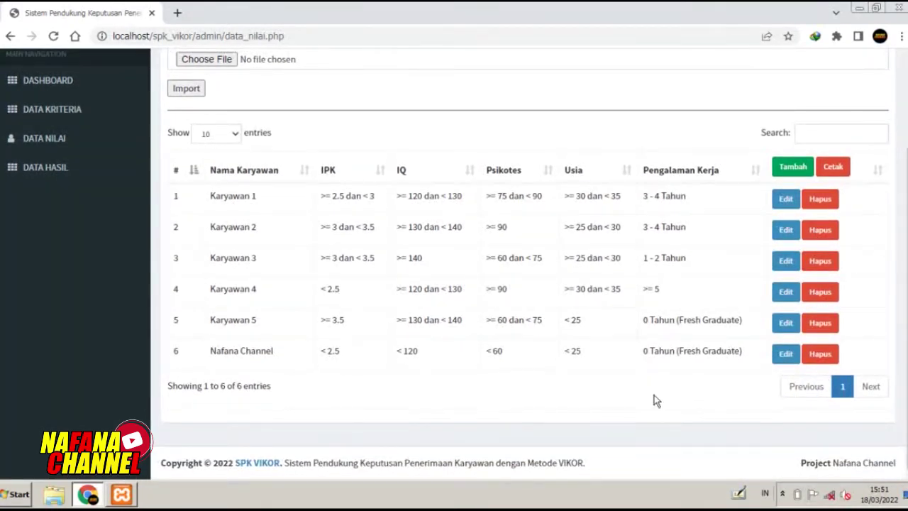
{"action": "left_click", "coordinate": [785, 355]}
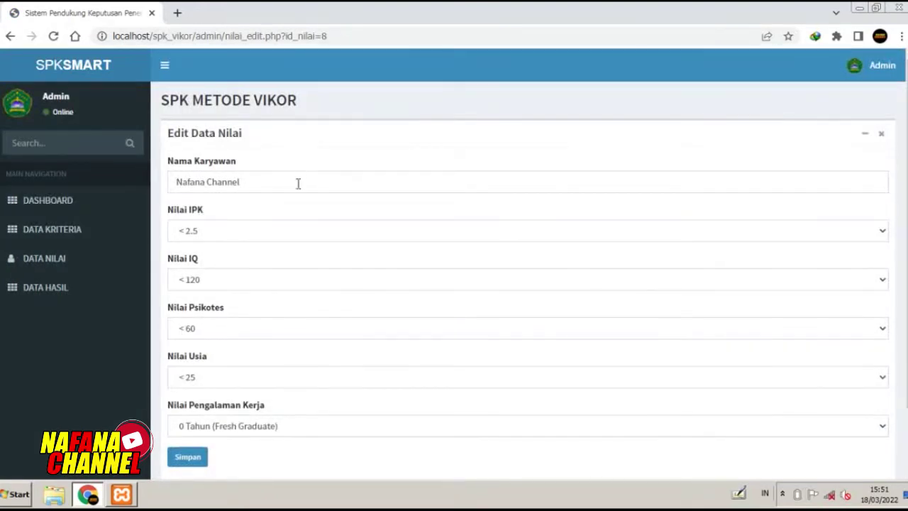
{"action": "left_click", "coordinate": [268, 232]}
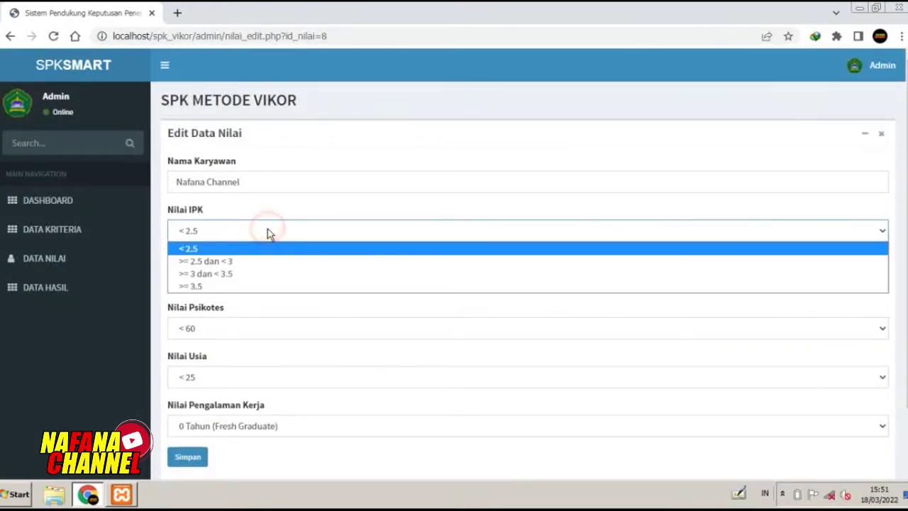
{"action": "left_click", "coordinate": [257, 275]}
{"action": "left_click", "coordinate": [258, 279]}
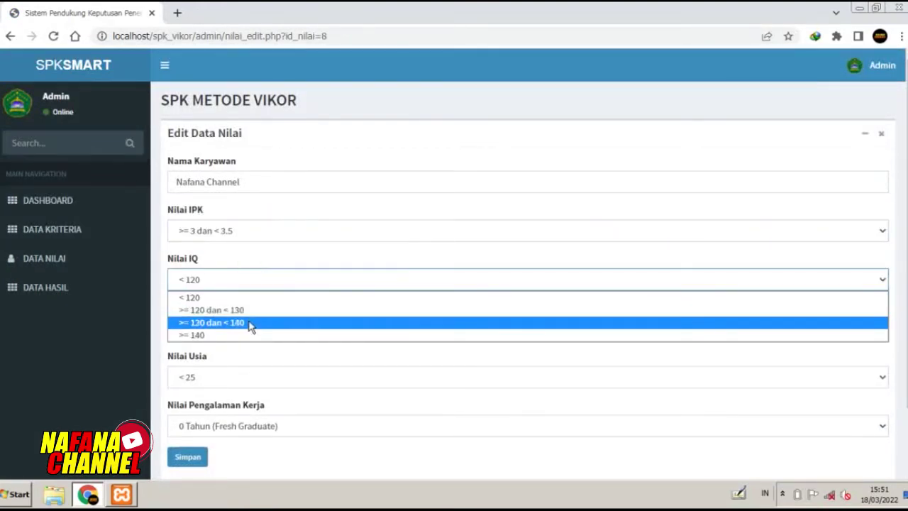
{"action": "left_click", "coordinate": [250, 324]}
Set the record's Nilai Psikotes to >= 90, Nilai Usia to < 25 and Nilai Pengalaman Kerja to 1 - 2, and save it
{"action": "left_click", "coordinate": [237, 332]}
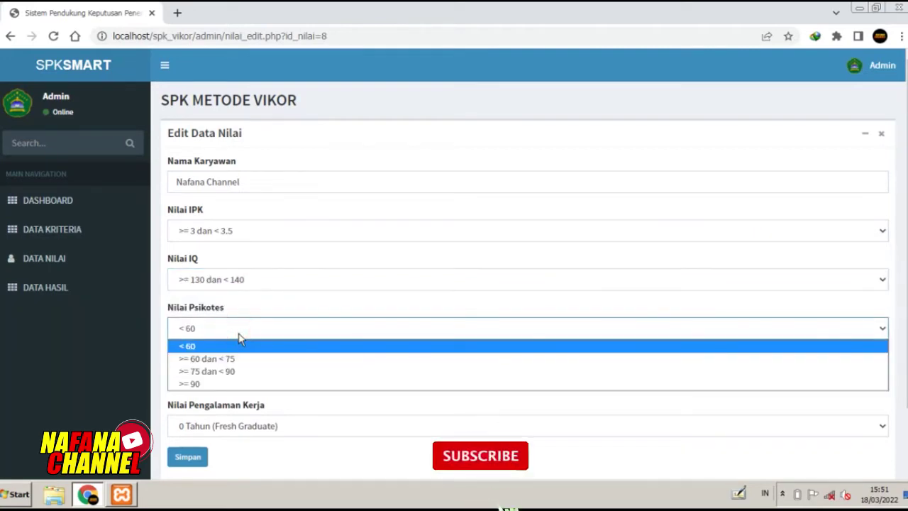
{"action": "left_click", "coordinate": [244, 384]}
{"action": "left_click", "coordinate": [237, 376]}
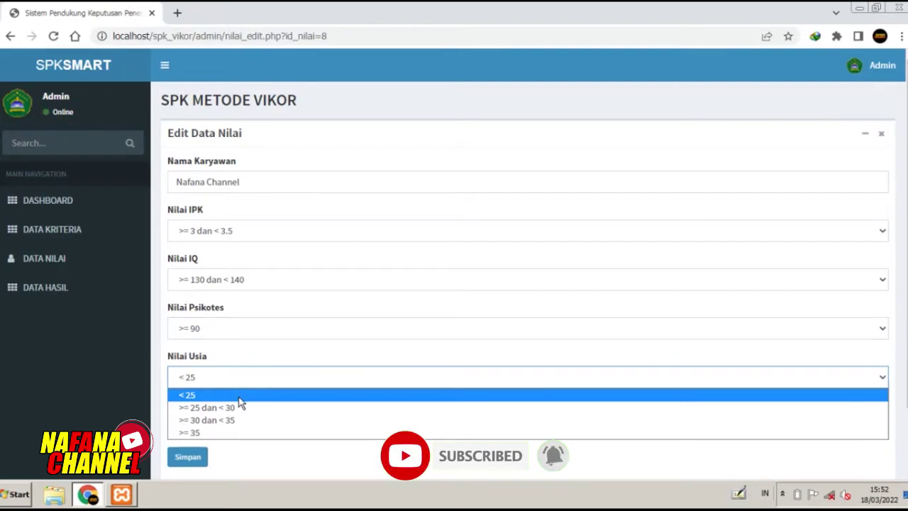
{"action": "left_click", "coordinate": [239, 396]}
{"action": "left_click", "coordinate": [230, 427]}
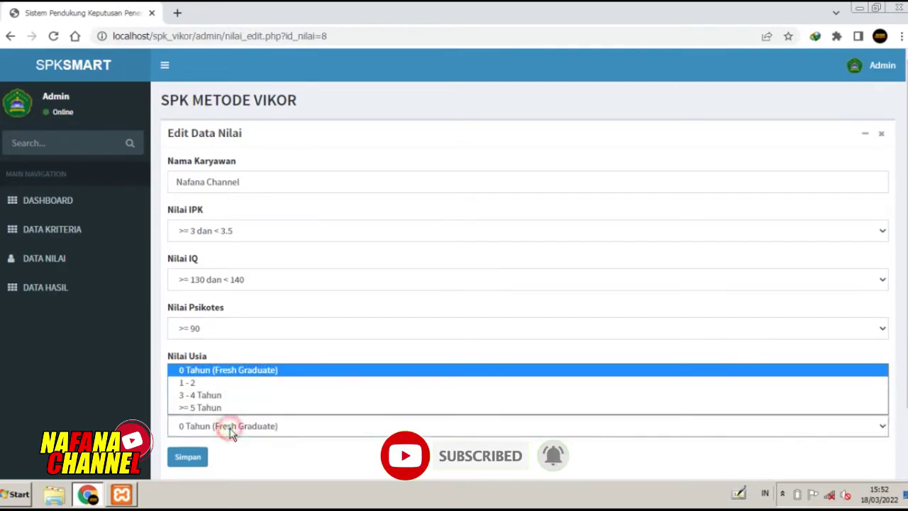
{"action": "left_click", "coordinate": [219, 383]}
{"action": "left_click", "coordinate": [188, 457]}
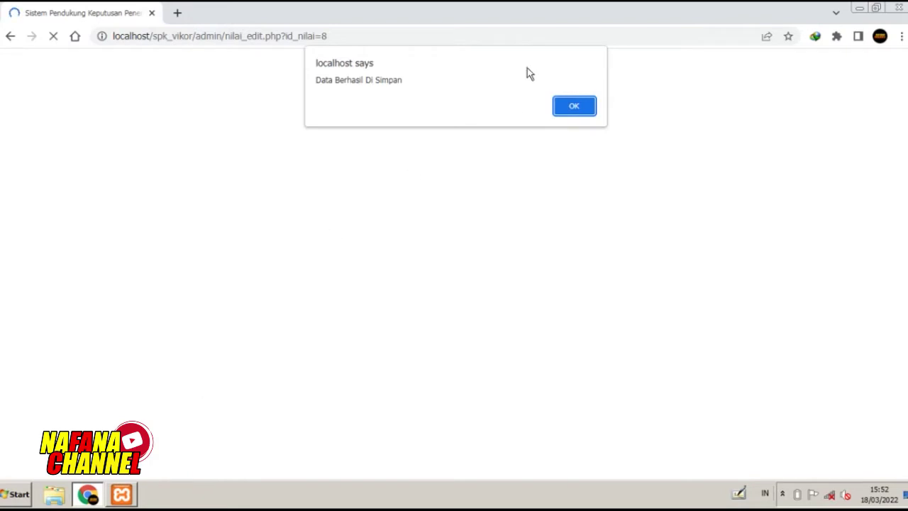
{"action": "left_click", "coordinate": [587, 107]}
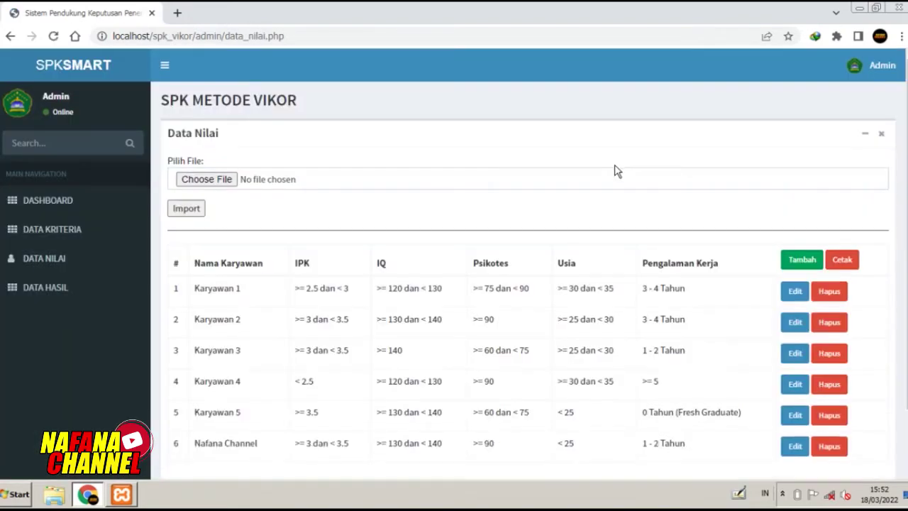
Open the printable report of the employee score data, cancel printing, view the report and close it
{"action": "scroll", "coordinate": [627, 298], "scroll_direction": "down", "scroll_amount": 3}
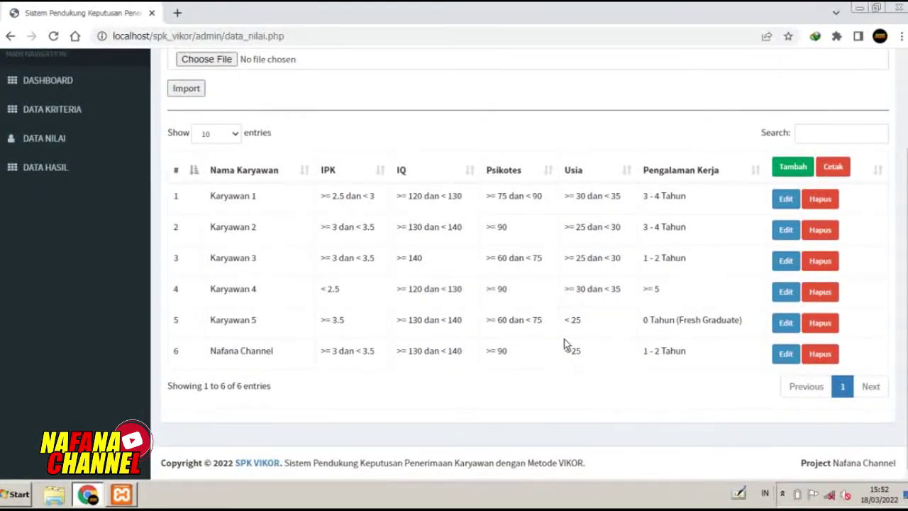
{"action": "left_click", "coordinate": [844, 174]}
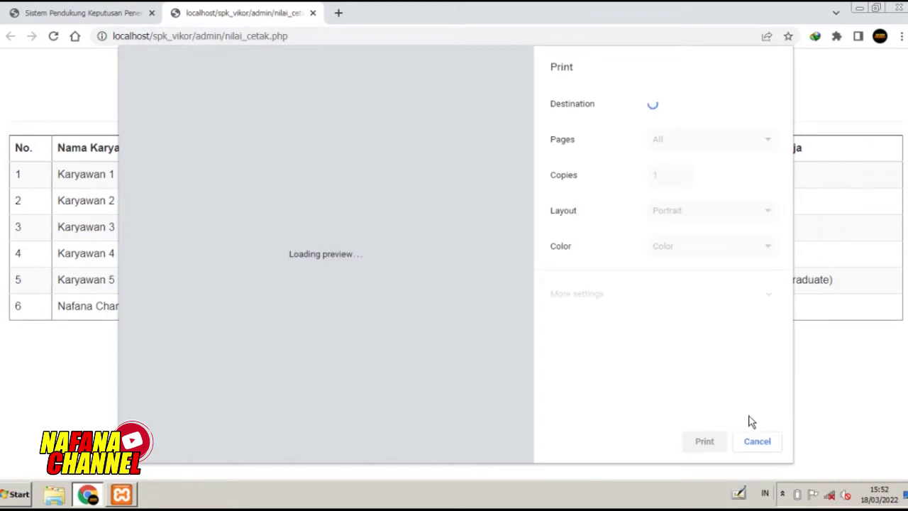
{"action": "left_click", "coordinate": [756, 442]}
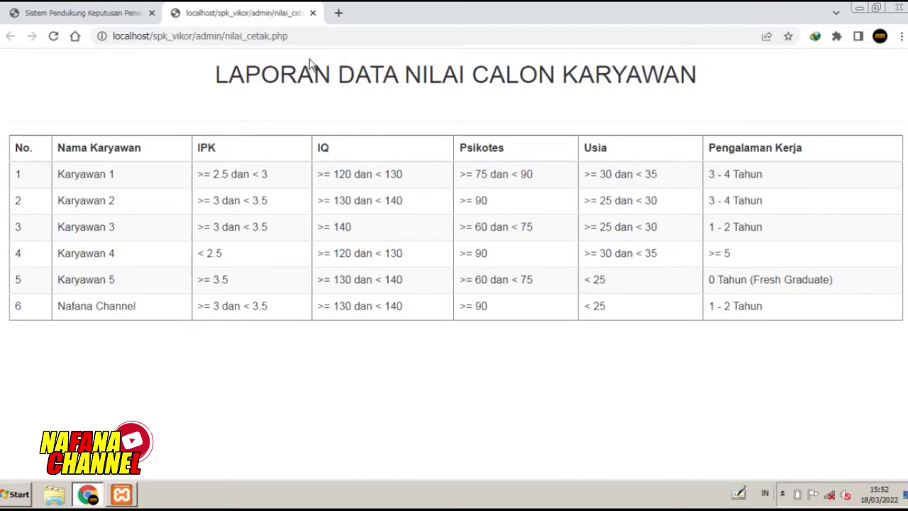
{"action": "left_click", "coordinate": [313, 12]}
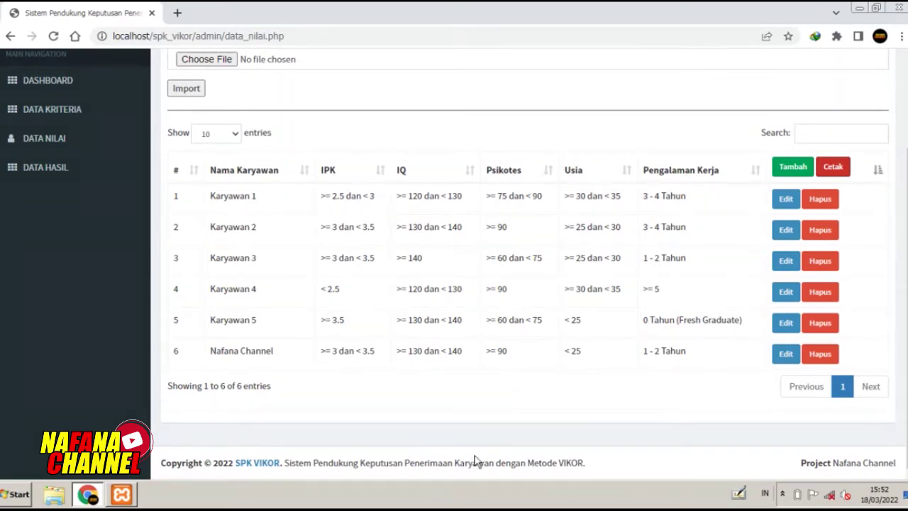
Delete the Nafana Channel record from the employee score data and confirm the deletion
{"action": "scroll", "coordinate": [475, 461], "scroll_direction": "up", "scroll_amount": 1}
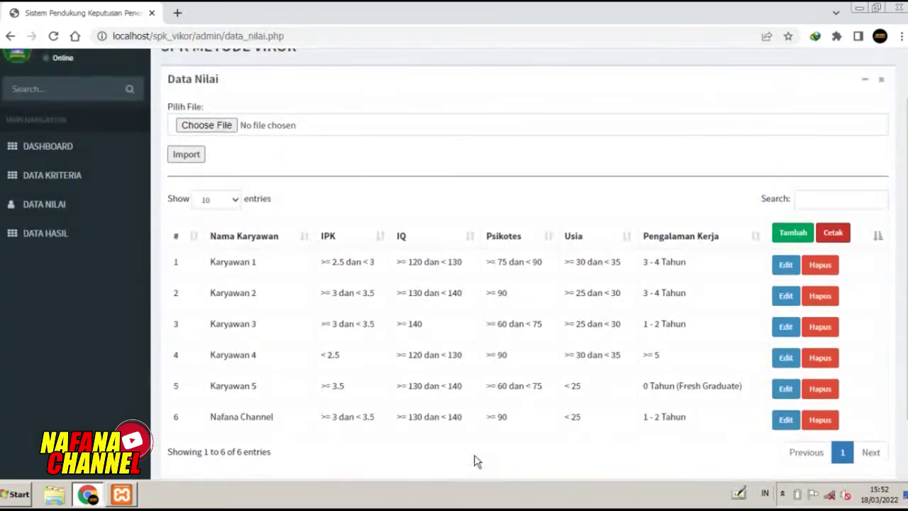
{"action": "left_click", "coordinate": [820, 421]}
{"action": "left_click", "coordinate": [586, 112]}
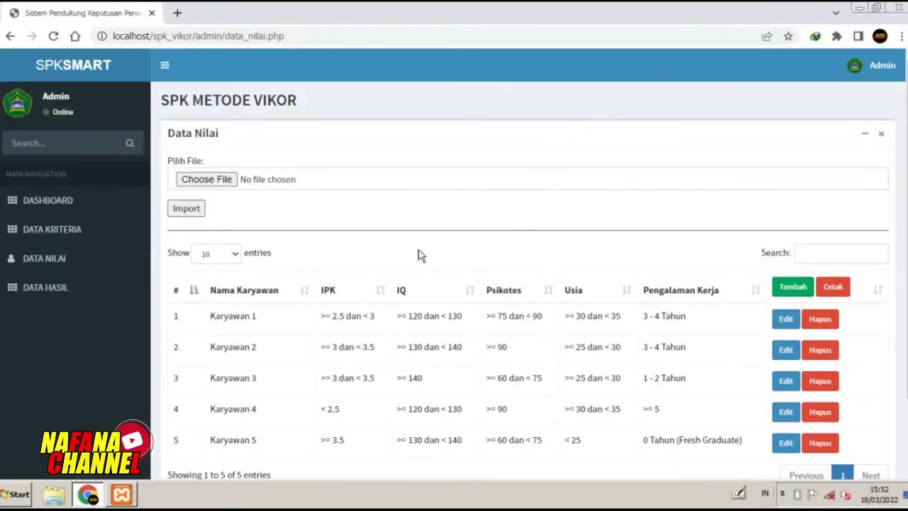
Open the results page and examine the minimum and maximum values, normalisation matrices and final calculation table
{"action": "scroll", "coordinate": [480, 338], "scroll_direction": "down", "scroll_amount": 1}
{"action": "scroll", "coordinate": [735, 273], "scroll_direction": "down", "scroll_amount": 1}
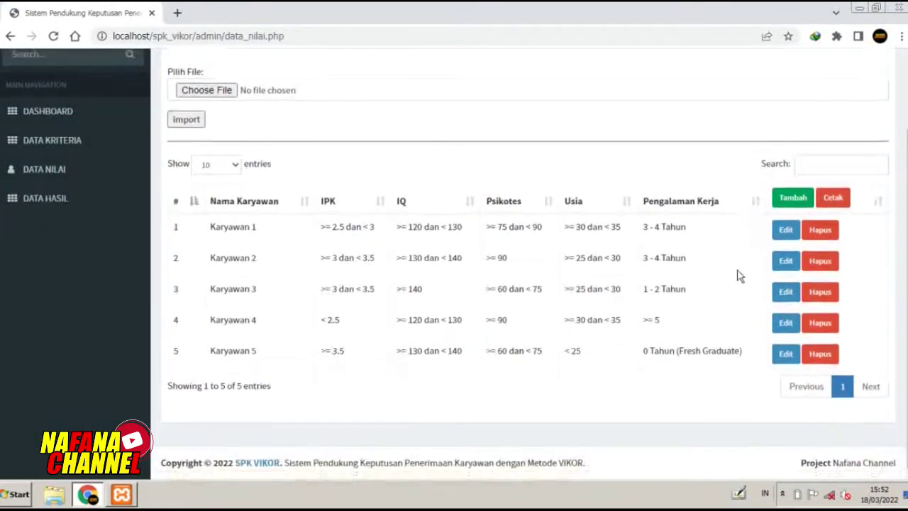
{"action": "left_click", "coordinate": [89, 202]}
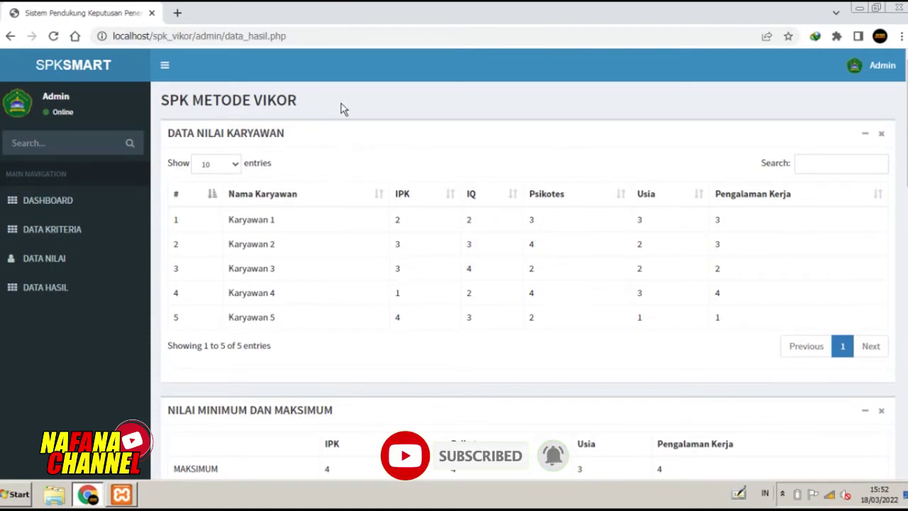
{"action": "scroll", "coordinate": [321, 156], "scroll_direction": "down", "scroll_amount": 2}
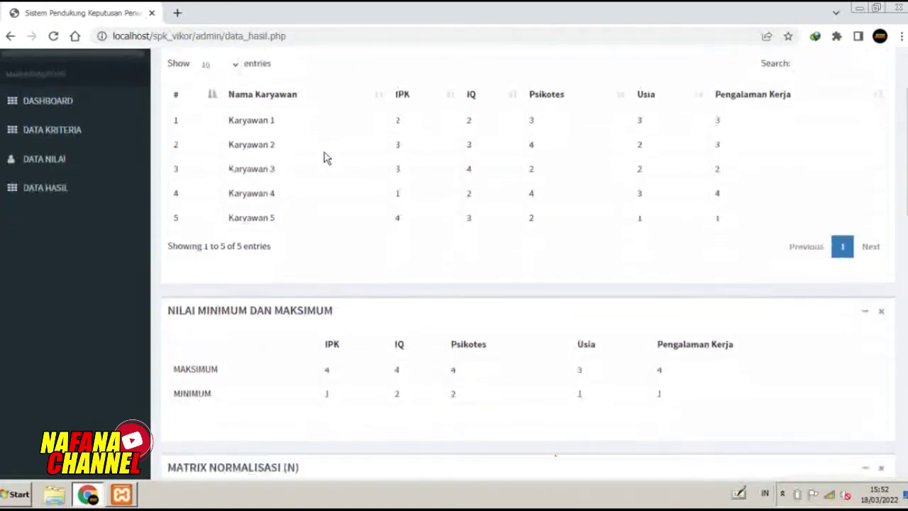
{"action": "scroll", "coordinate": [323, 158], "scroll_direction": "down", "scroll_amount": 1}
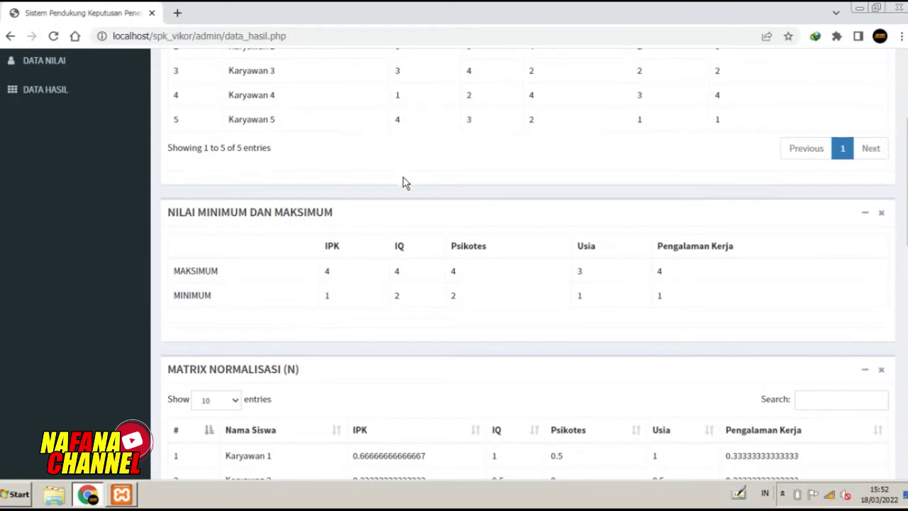
{"action": "scroll", "coordinate": [405, 191], "scroll_direction": "down", "scroll_amount": 3}
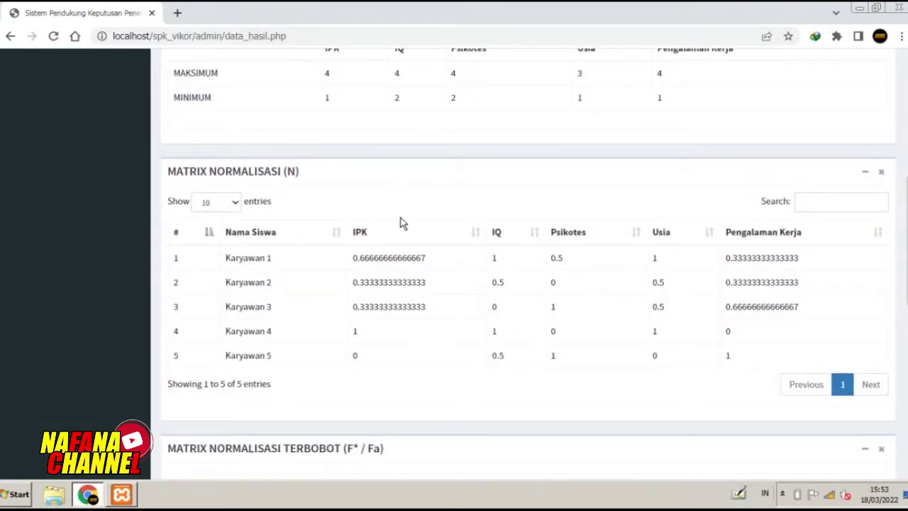
{"action": "scroll", "coordinate": [401, 223], "scroll_direction": "down", "scroll_amount": 4}
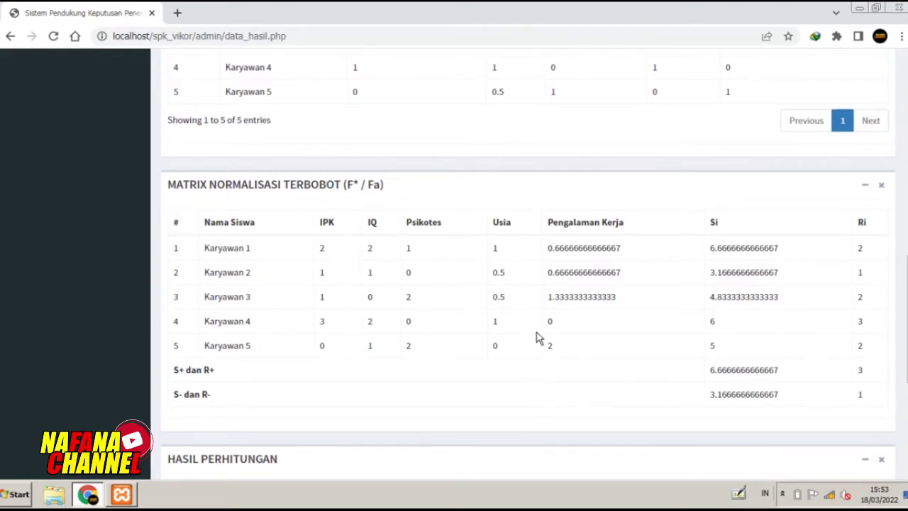
{"action": "scroll", "coordinate": [538, 338], "scroll_direction": "down", "scroll_amount": 4}
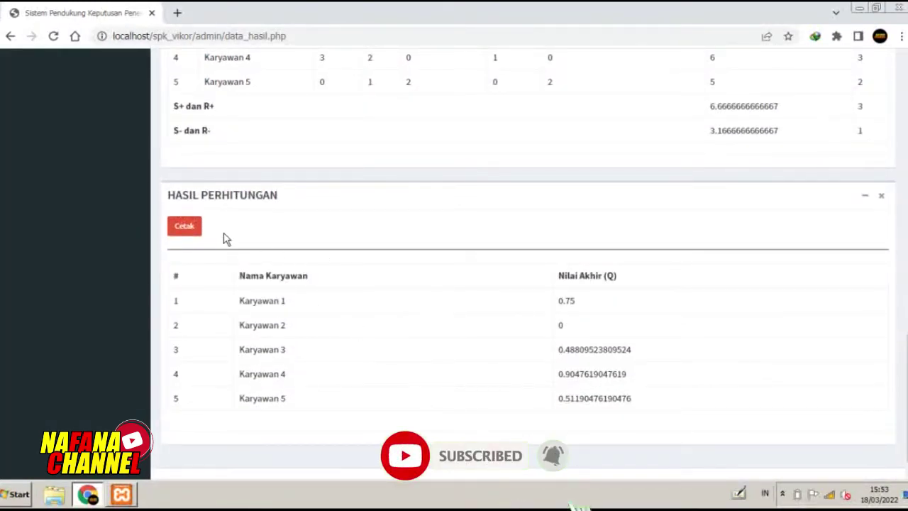
Open the printable report of the selection results, cancel printing, view the ranking and close the report
{"action": "left_click", "coordinate": [186, 226]}
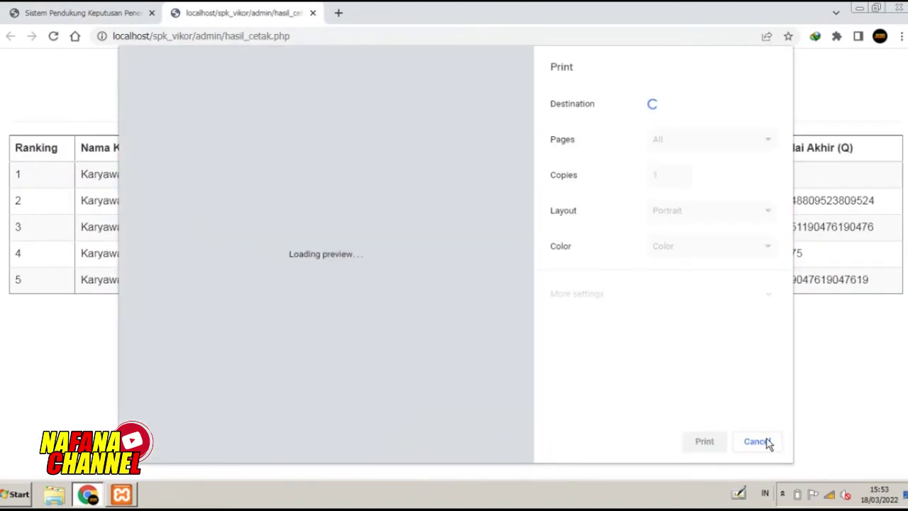
{"action": "left_click", "coordinate": [764, 441]}
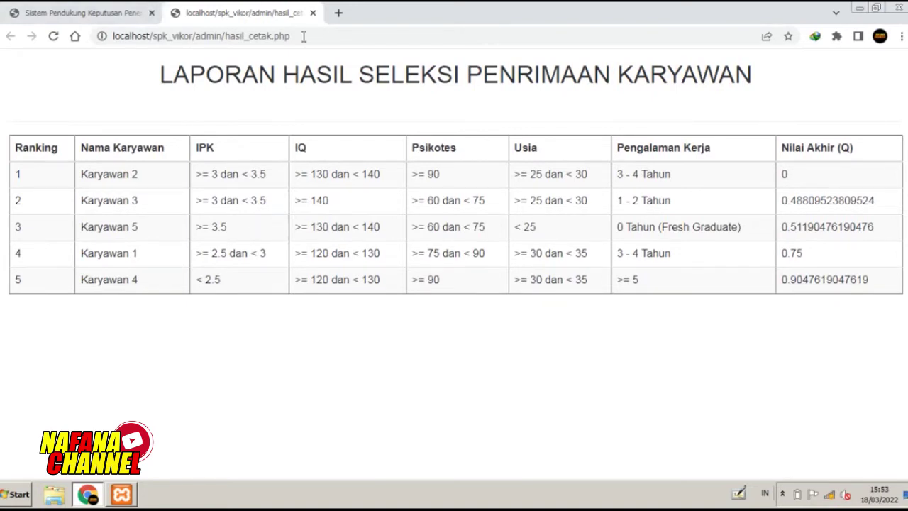
{"action": "left_click", "coordinate": [313, 14]}
Return to the employee score data and start a new record with the employee name Nafana Channel
{"action": "scroll", "coordinate": [243, 371], "scroll_direction": "up", "scroll_amount": 10}
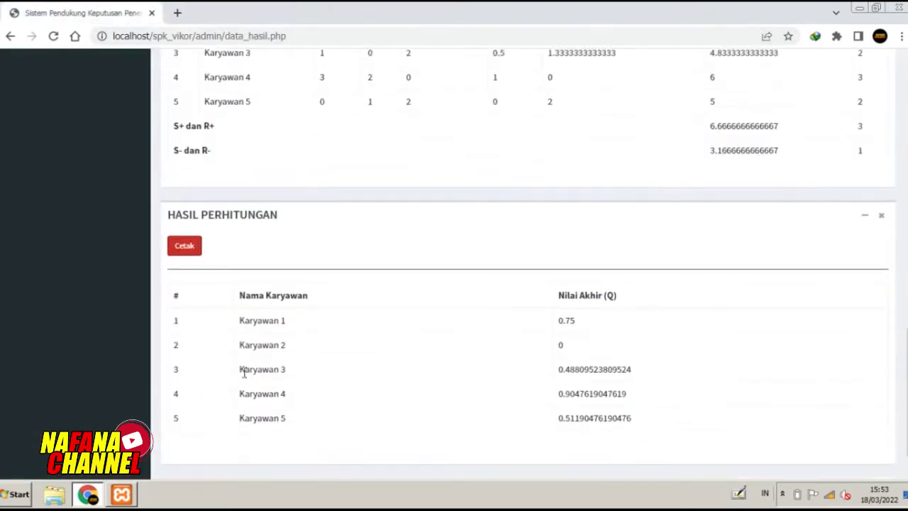
{"action": "scroll", "coordinate": [243, 371], "scroll_direction": "up", "scroll_amount": 2}
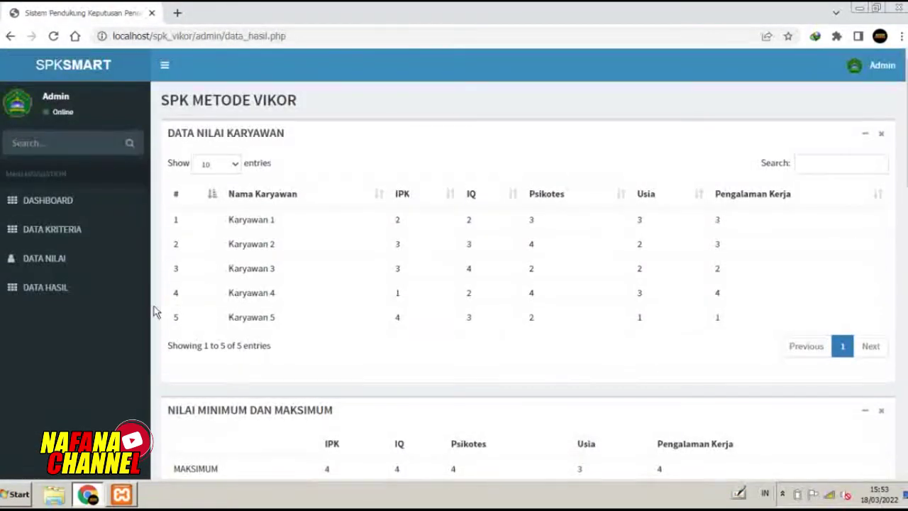
{"action": "left_click", "coordinate": [66, 261]}
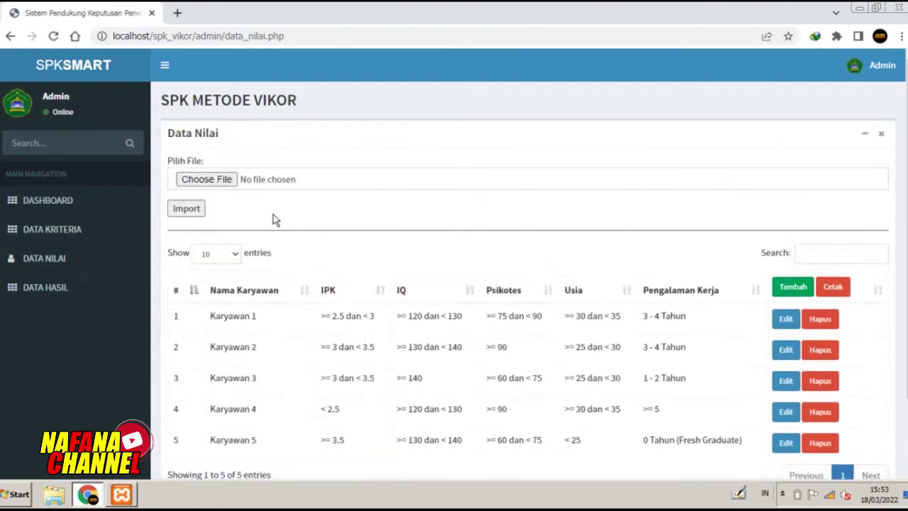
{"action": "left_click", "coordinate": [793, 287]}
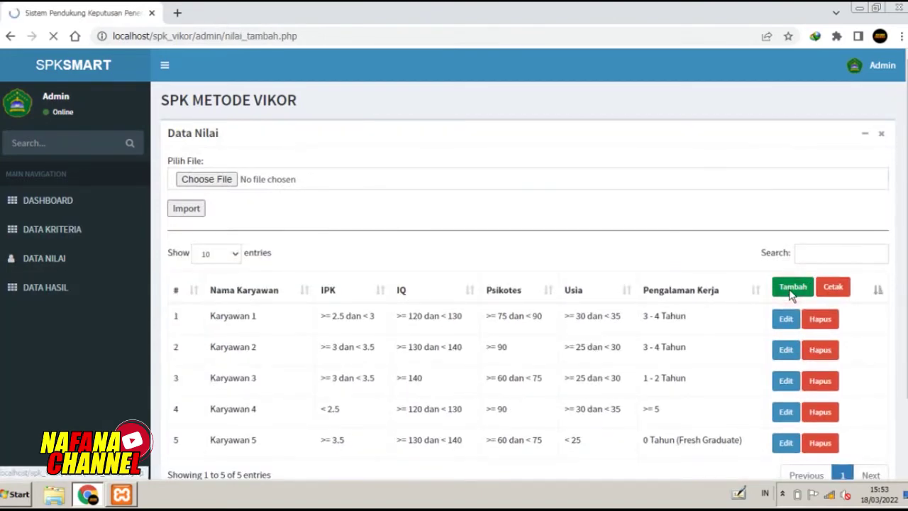
{"action": "left_click", "coordinate": [263, 177]}
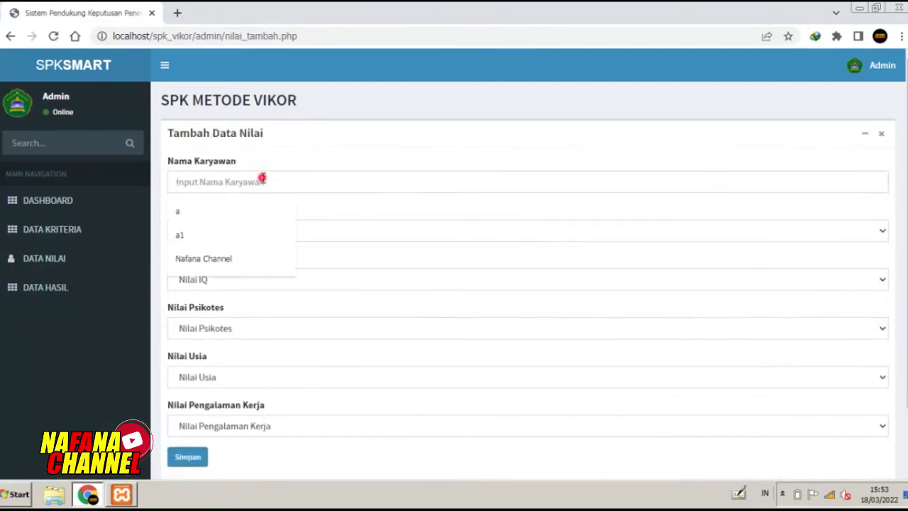
{"action": "left_click", "coordinate": [205, 255]}
Set Nilai IPK to >= 3 dan < 3.5, Nilai IQ to >= 120 dan < 130 and Nilai Psikotes to >= 60 dan < 75
{"action": "left_click", "coordinate": [213, 235]}
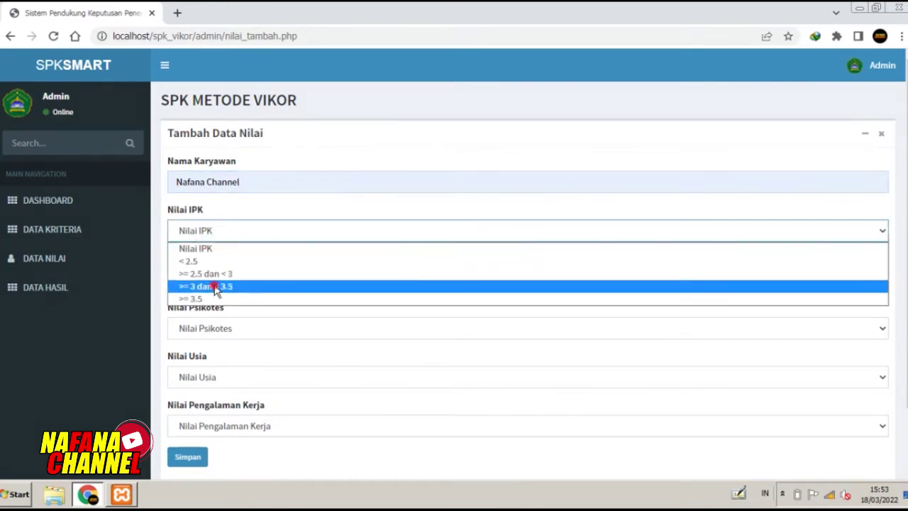
{"action": "left_click", "coordinate": [213, 286]}
{"action": "left_click", "coordinate": [215, 279]}
{"action": "left_click", "coordinate": [229, 328]}
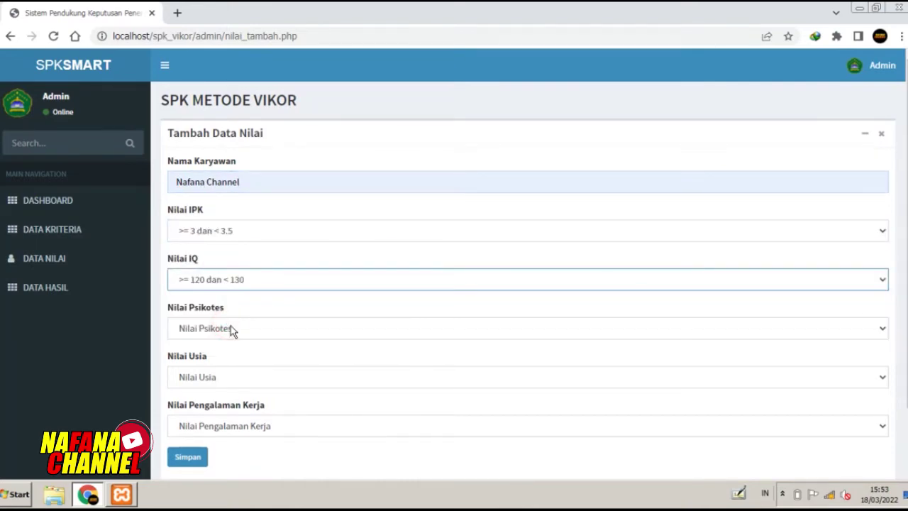
{"action": "left_click", "coordinate": [233, 327]}
{"action": "left_click", "coordinate": [243, 375]}
Set Nilai Usia to >= 30 dan < 35 and Nilai Pengalaman Kerja to >= 5 Tahun, and save the new record
{"action": "left_click", "coordinate": [242, 378]}
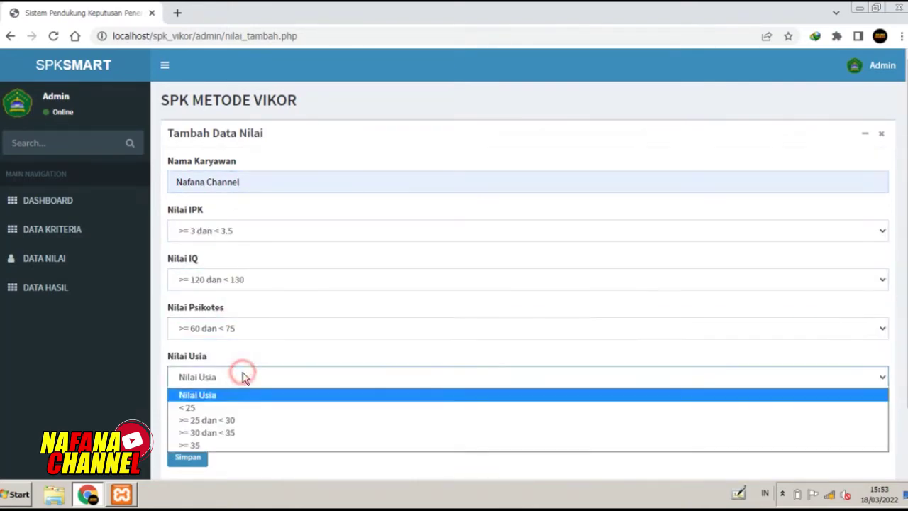
{"action": "left_click", "coordinate": [270, 431]}
{"action": "scroll", "coordinate": [280, 383], "scroll_direction": "down", "scroll_amount": 1}
{"action": "left_click", "coordinate": [281, 362]}
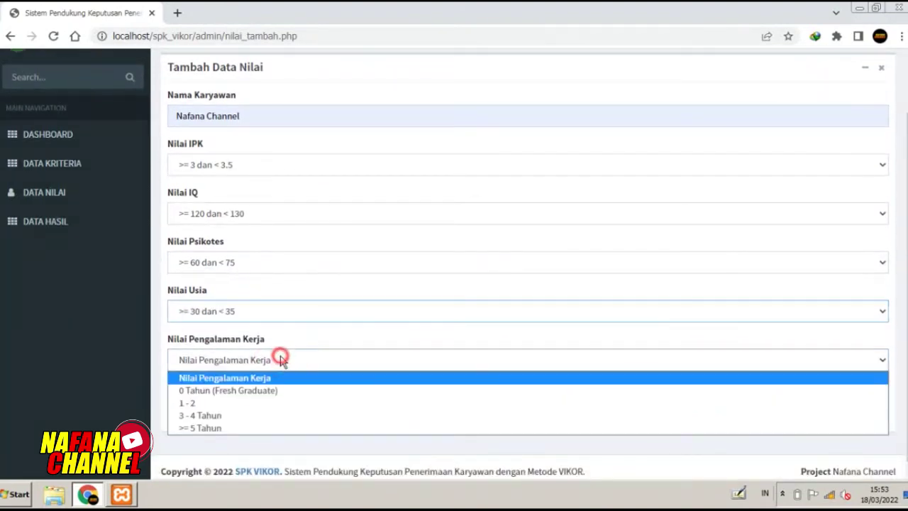
{"action": "left_click", "coordinate": [276, 430]}
{"action": "left_click", "coordinate": [195, 392]}
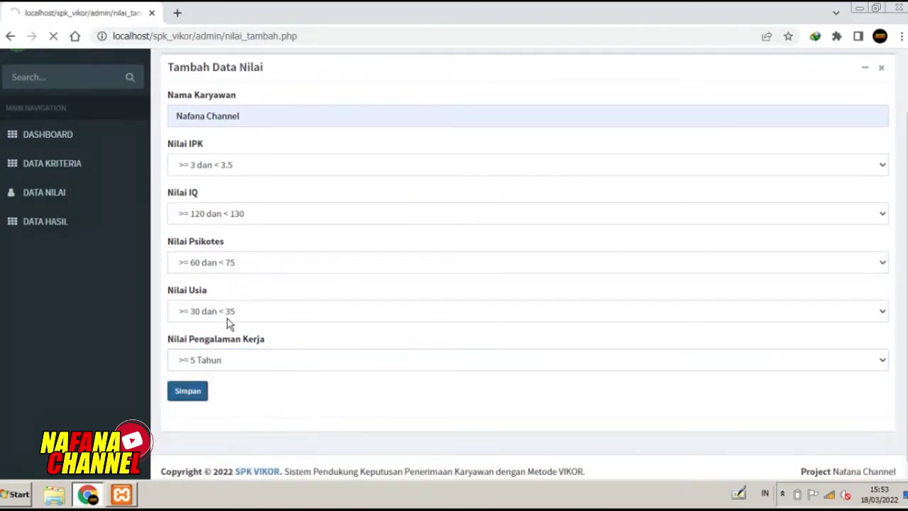
{"action": "left_click", "coordinate": [574, 107]}
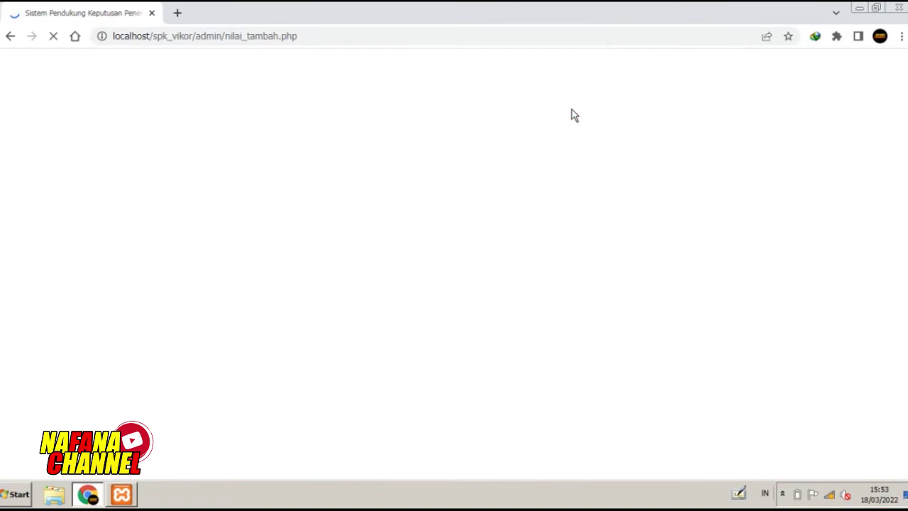
Open the results page again and examine how the added Nafana Channel record is calculated in the matrices and final scores
{"action": "scroll", "coordinate": [426, 284], "scroll_direction": "down", "scroll_amount": 1}
{"action": "scroll", "coordinate": [421, 305], "scroll_direction": "down", "scroll_amount": 1}
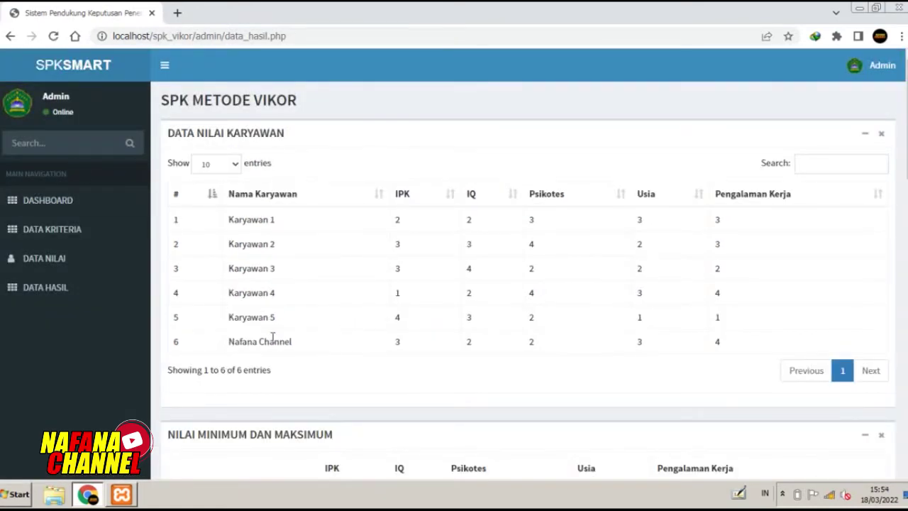
{"action": "scroll", "coordinate": [273, 337], "scroll_direction": "down", "scroll_amount": 3}
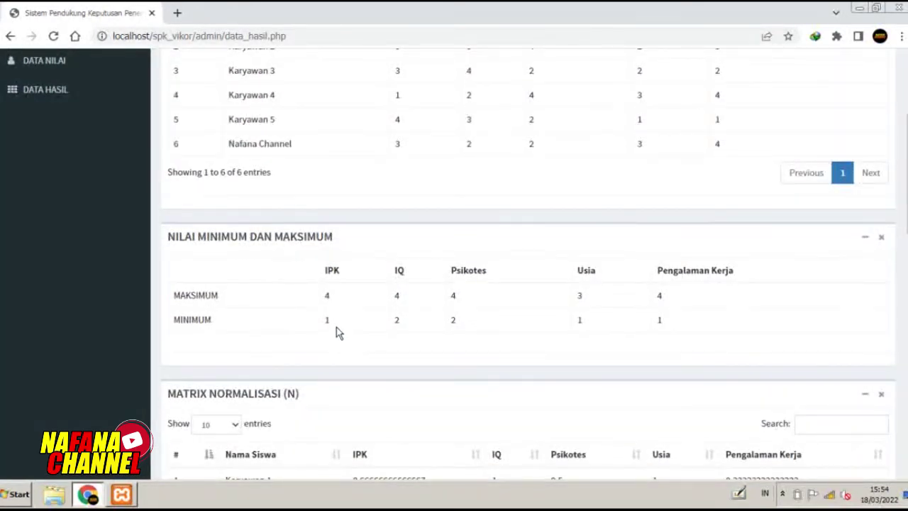
{"action": "scroll", "coordinate": [438, 373], "scroll_direction": "down", "scroll_amount": 3}
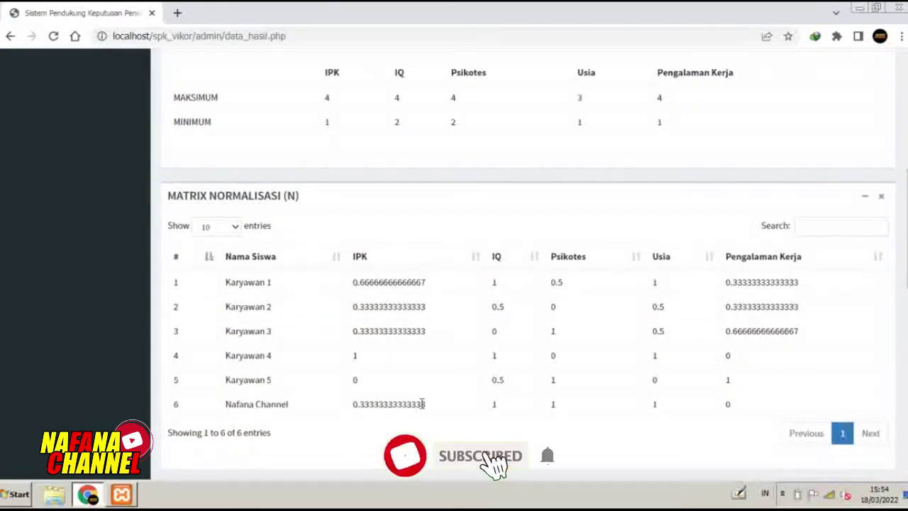
{"action": "scroll", "coordinate": [422, 405], "scroll_direction": "down", "scroll_amount": 5}
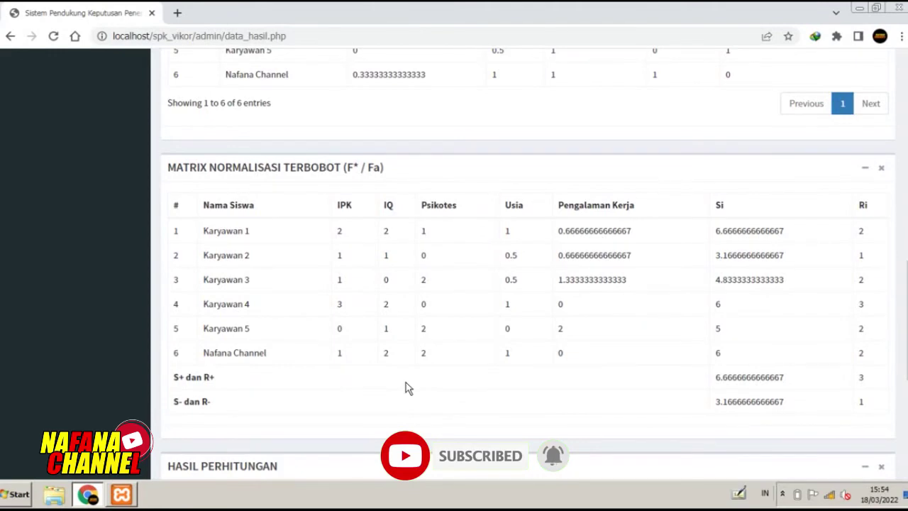
{"action": "scroll", "coordinate": [405, 383], "scroll_direction": "down", "scroll_amount": 4}
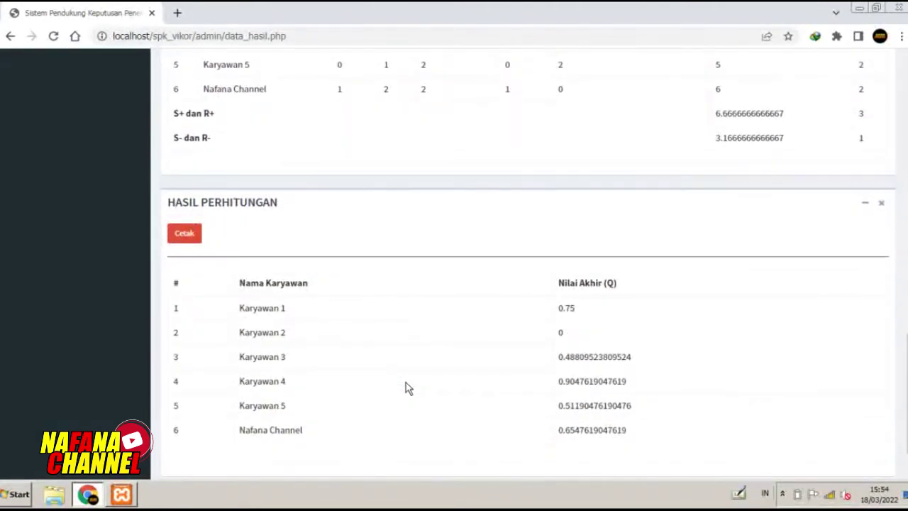
{"action": "scroll", "coordinate": [405, 387], "scroll_direction": "down", "scroll_amount": 1}
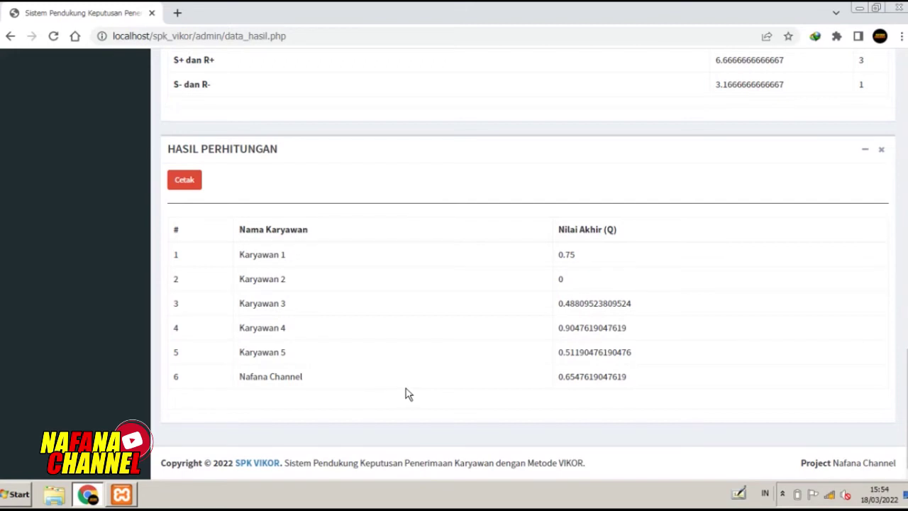
Open the printable report of the selection results for the ranking that includes Nafana Channel
{"action": "left_click", "coordinate": [191, 181]}
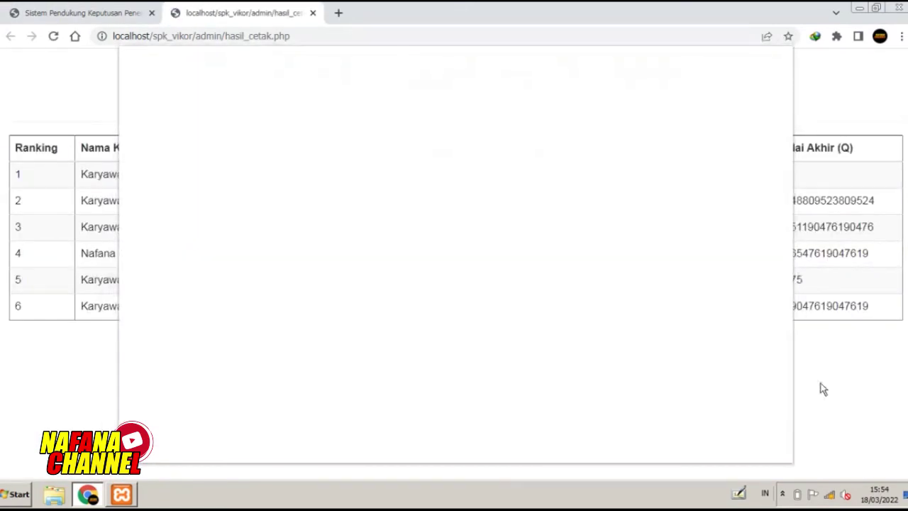